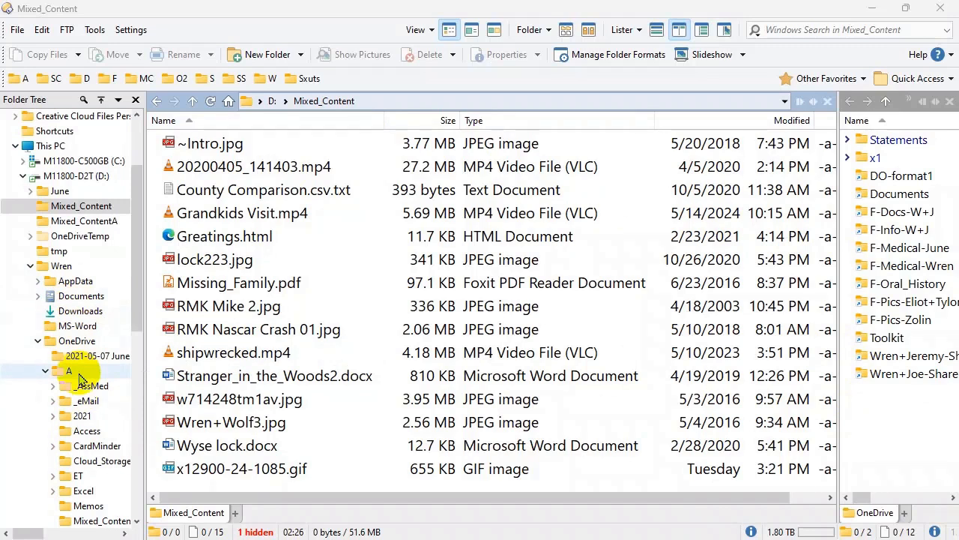
Switch to File Explorer showing the Mixed_Content folder and display its files in Details view.
scroll(81, 377, up, 2)
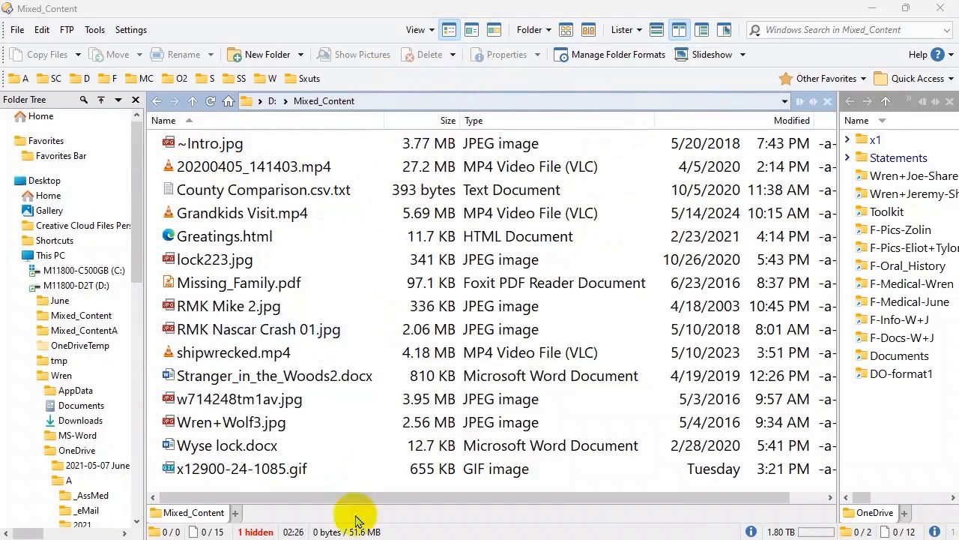
mouse_move(338, 535)
click(387, 522)
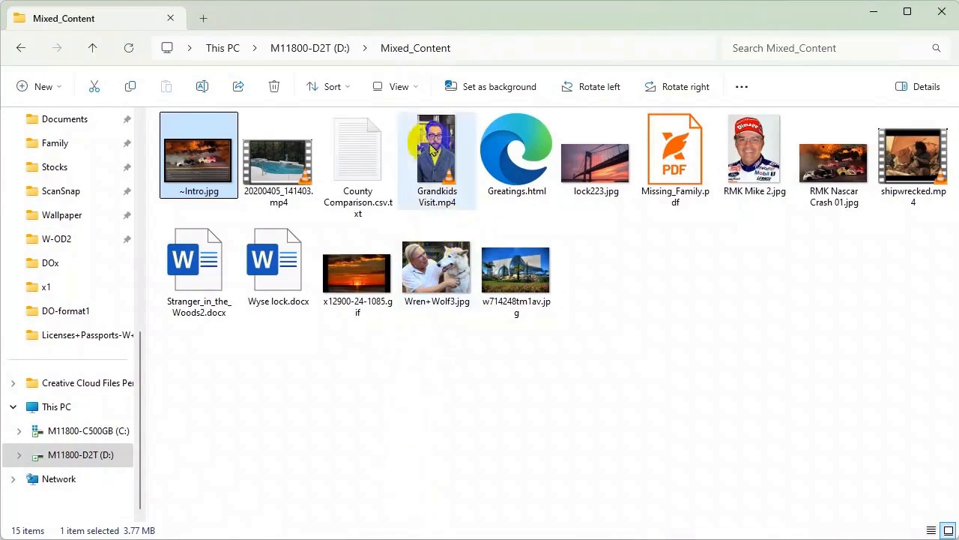
click(414, 89)
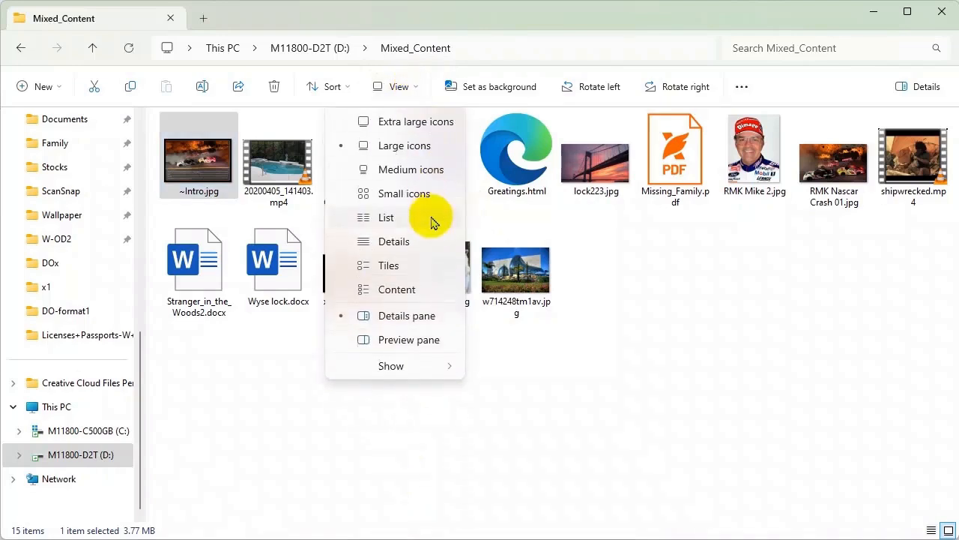
click(409, 243)
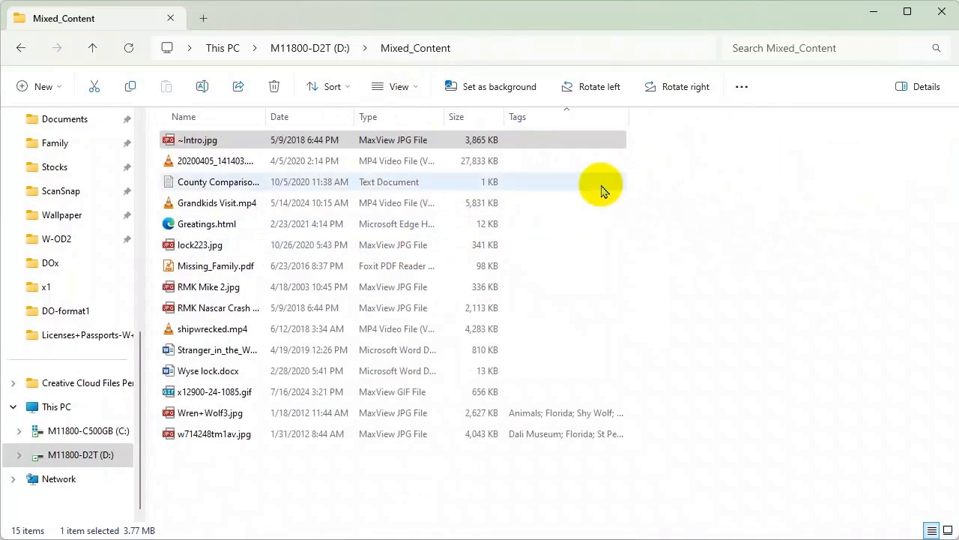
click(442, 141)
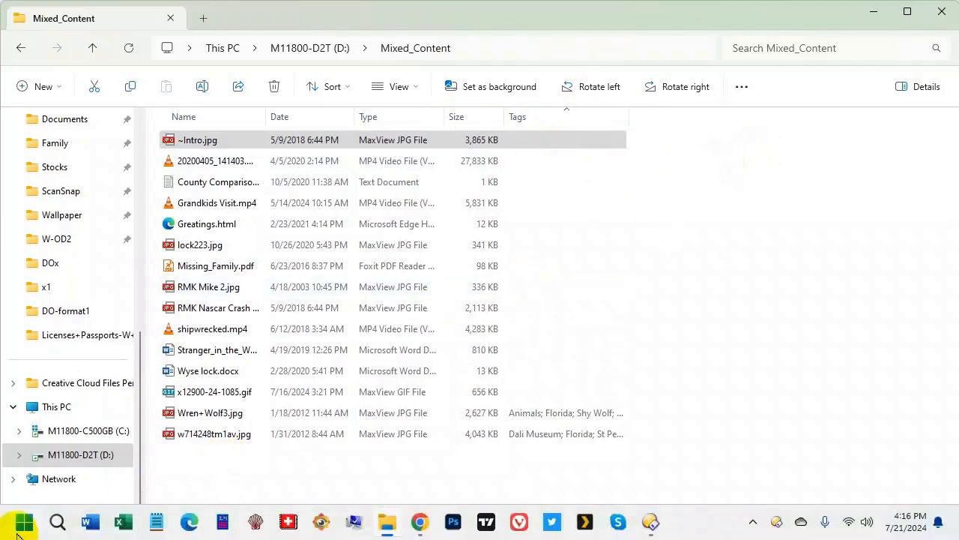
Increase the Windows accessibility text size slightly above the minimum, apply it and close Settings.
click(23, 525)
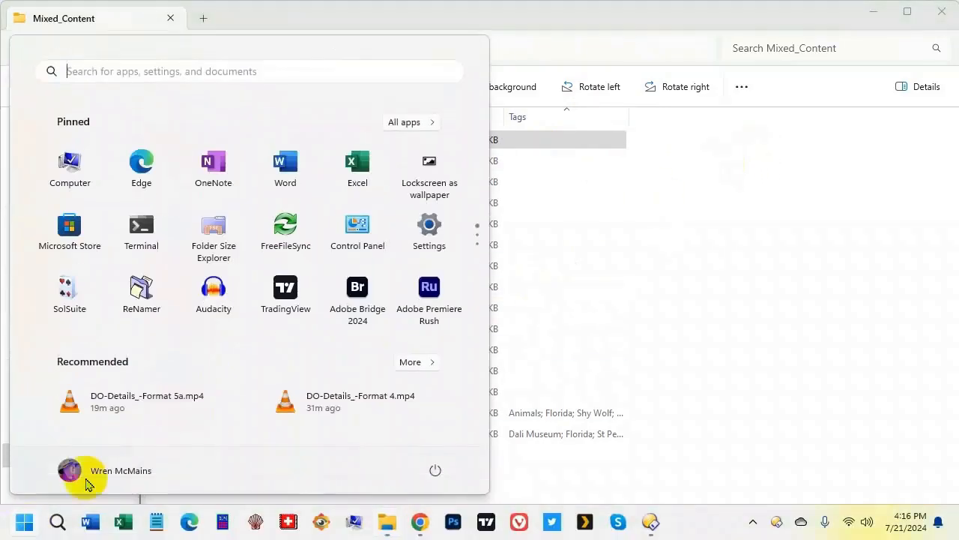
click(433, 226)
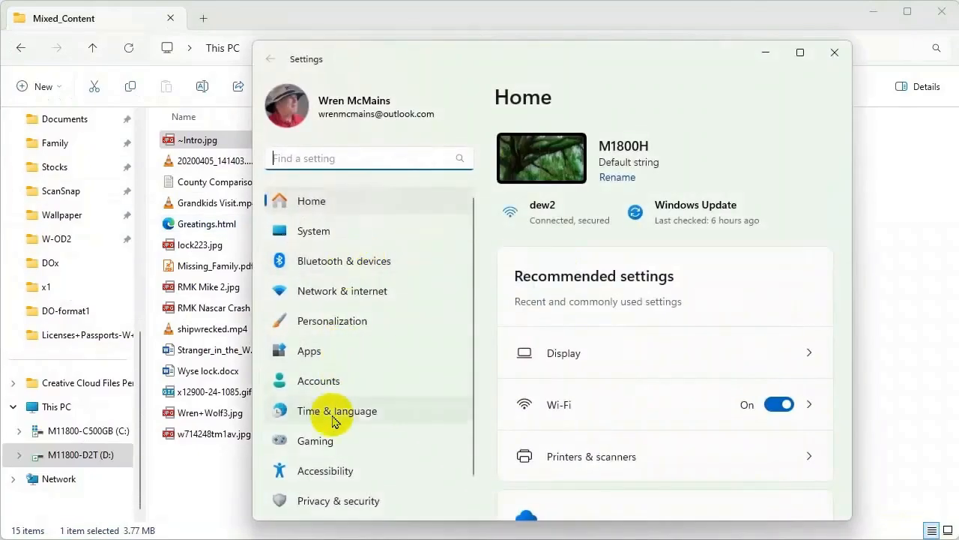
click(338, 475)
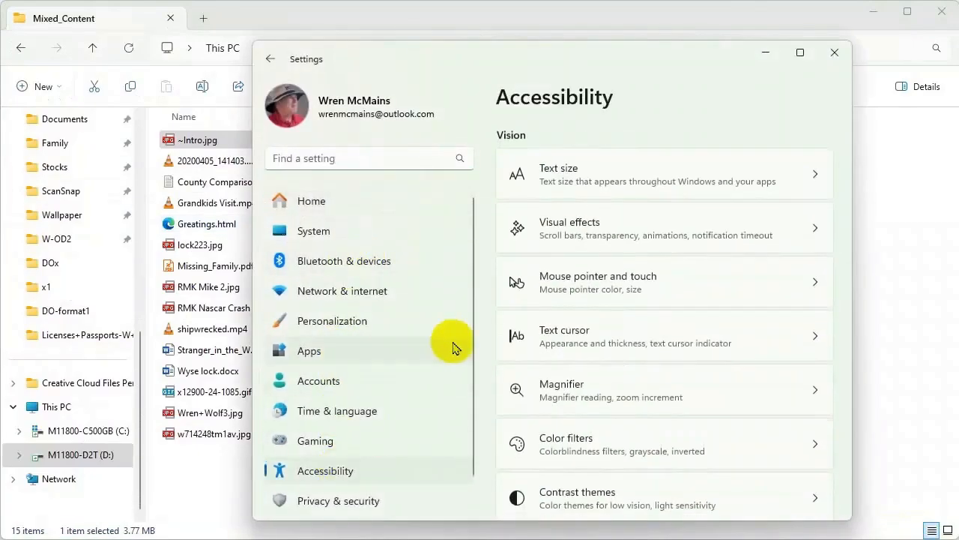
click(590, 175)
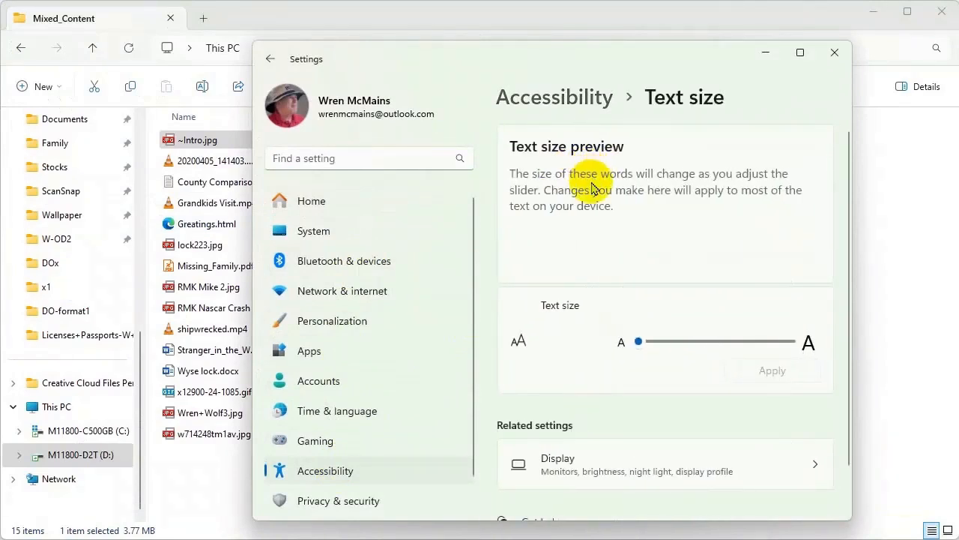
drag(638, 344, 663, 346)
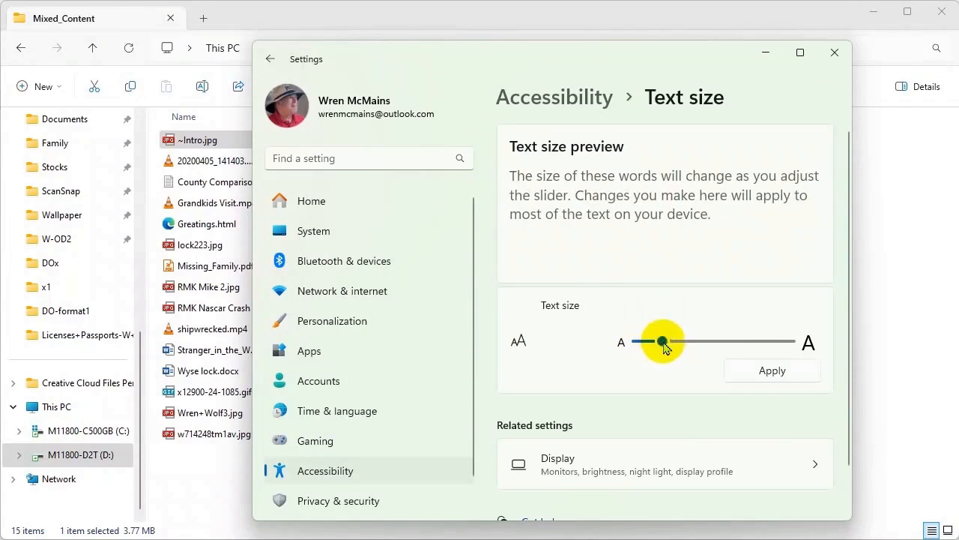
click(773, 370)
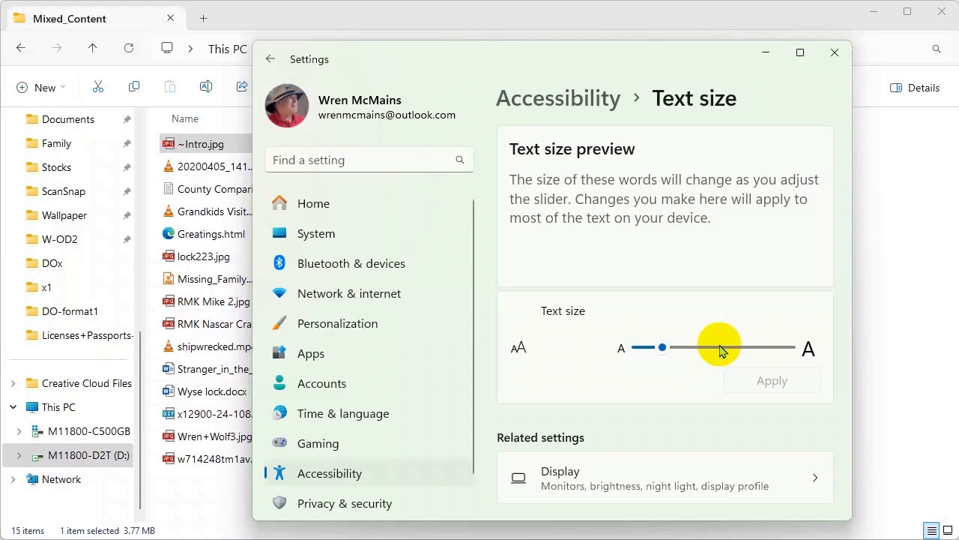
click(834, 58)
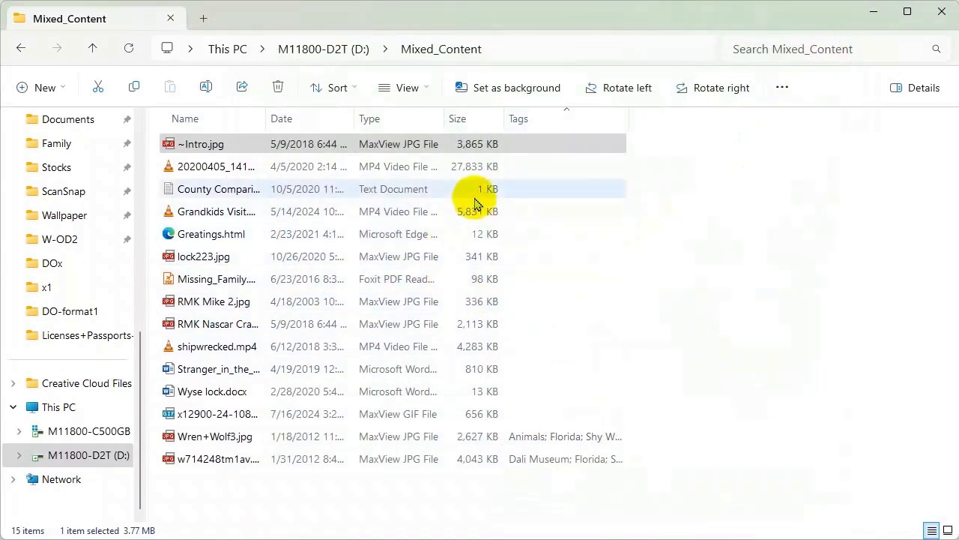
Display the Mixed_Content files in File Explorer as large icons instead of the Details list.
click(426, 90)
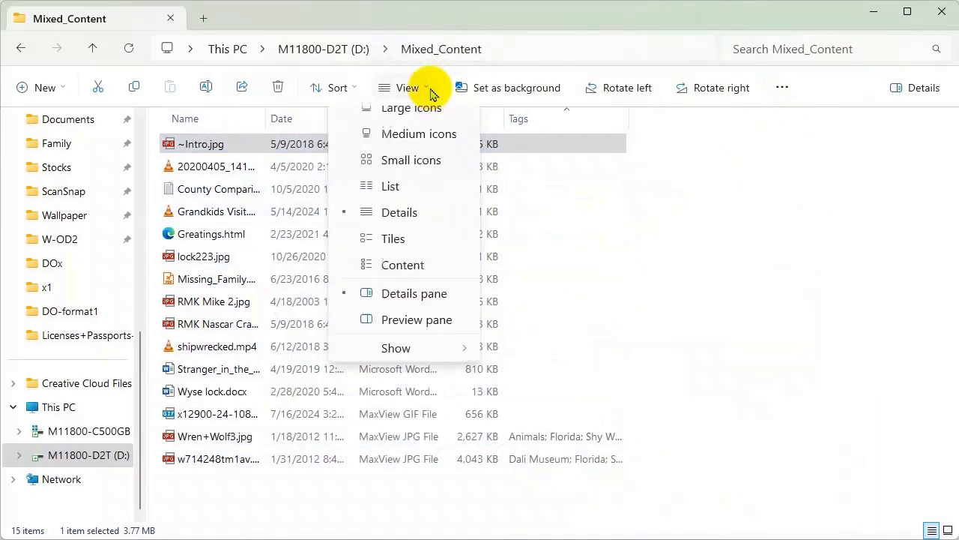
click(423, 159)
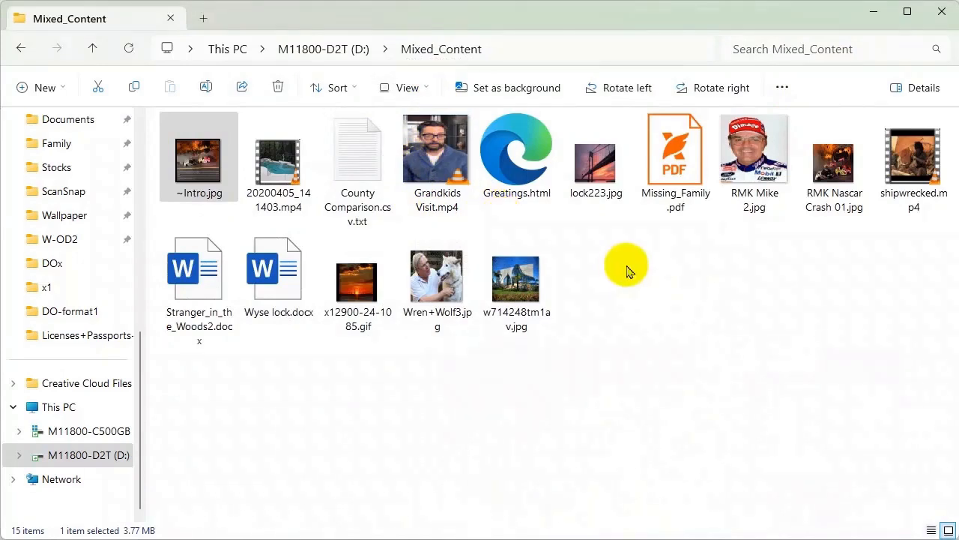
click(872, 13)
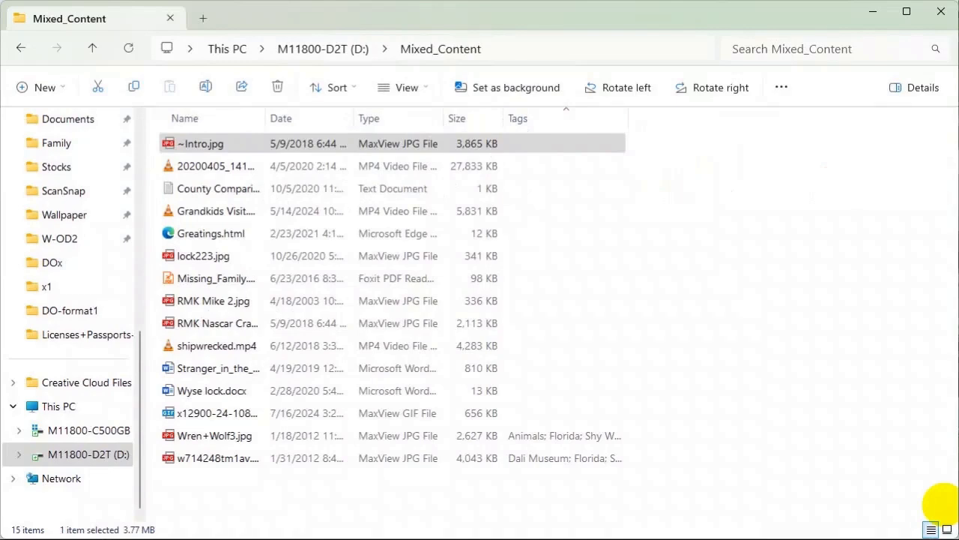
click(947, 529)
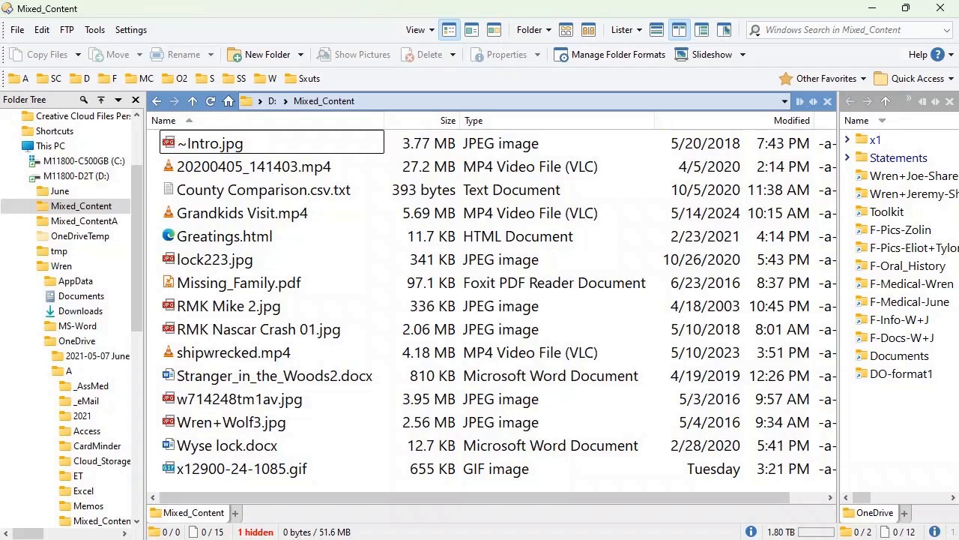
Switch back to Directory Opus and remove the Attr column from the Mixed_Content file list.
click(81, 377)
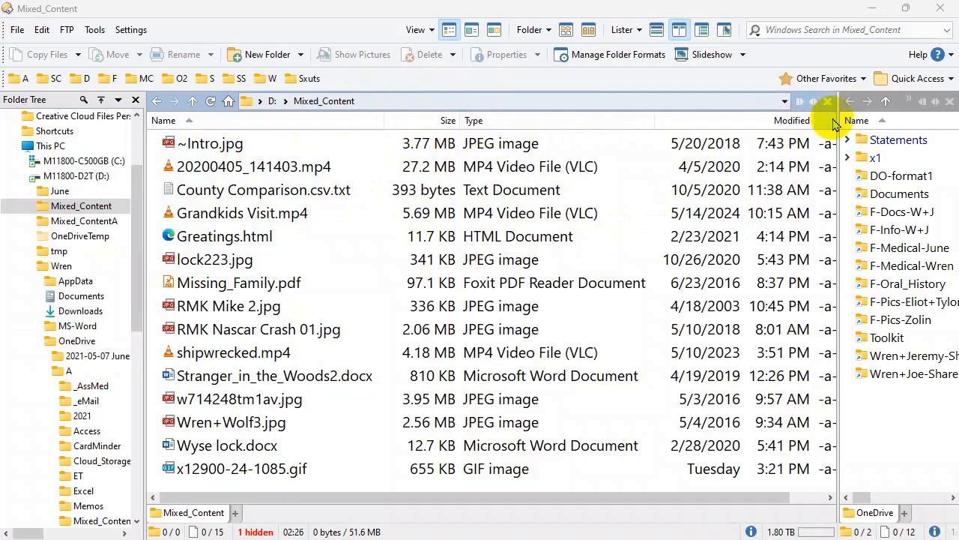
drag(702, 497, 771, 516)
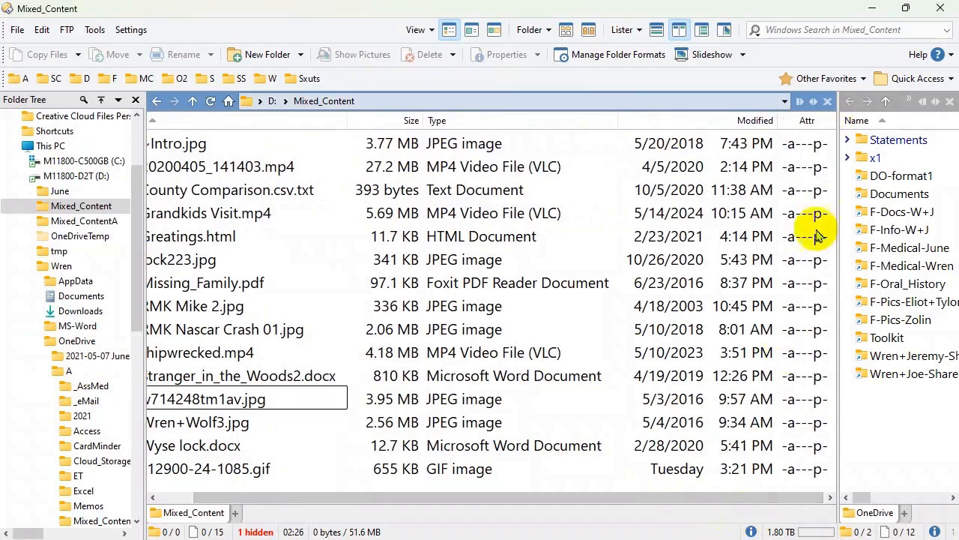
right_click(806, 128)
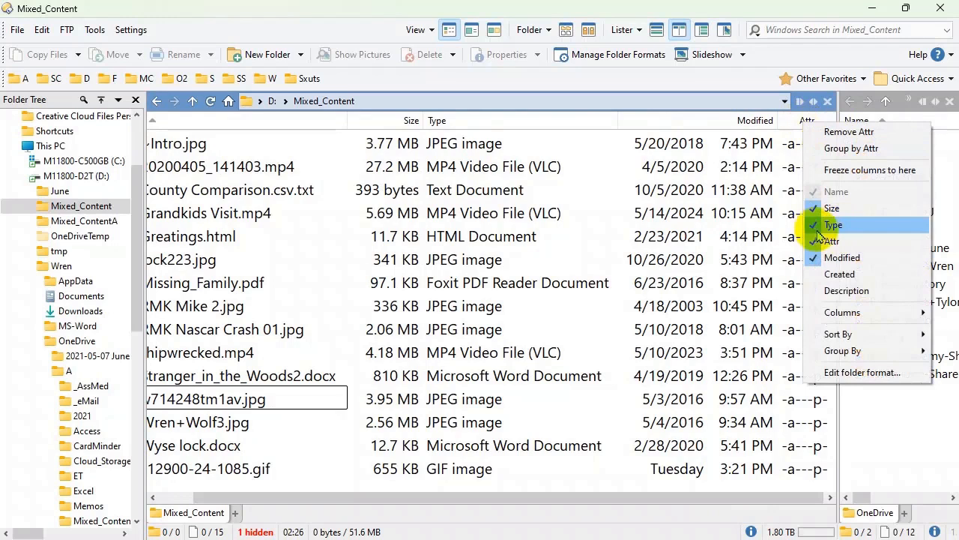
click(849, 133)
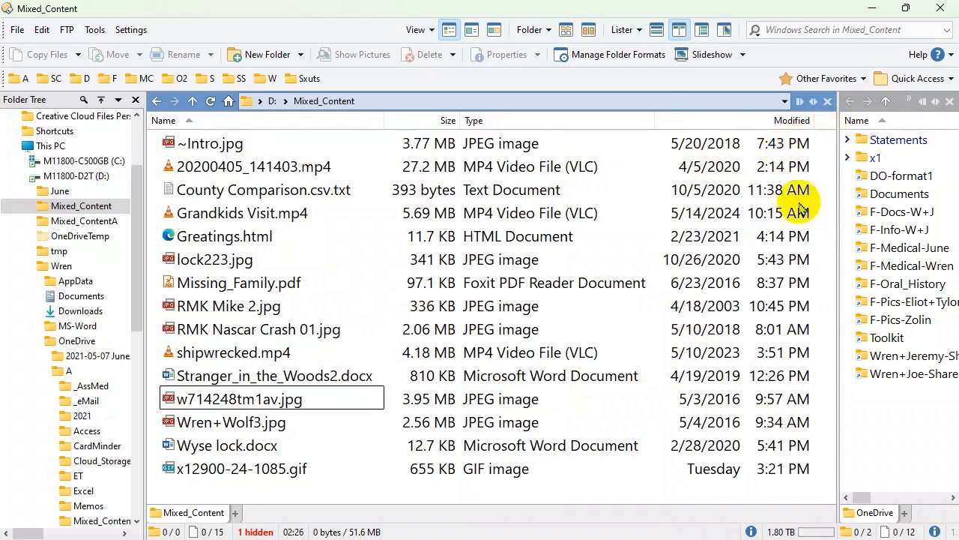
Add the Dimensions column from the picture dimension fields to the Mixed_Content file list and bring it into view.
right_click(828, 126)
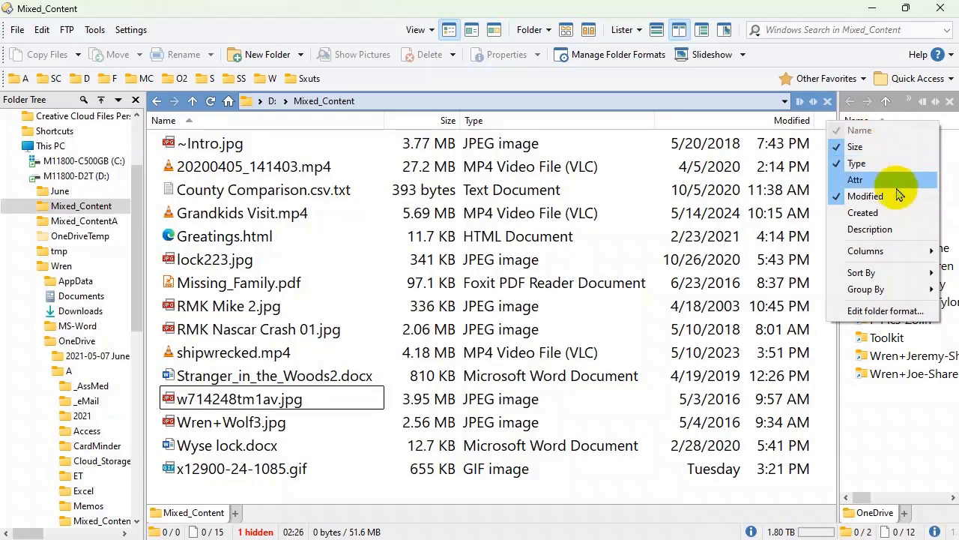
mouse_move(893, 252)
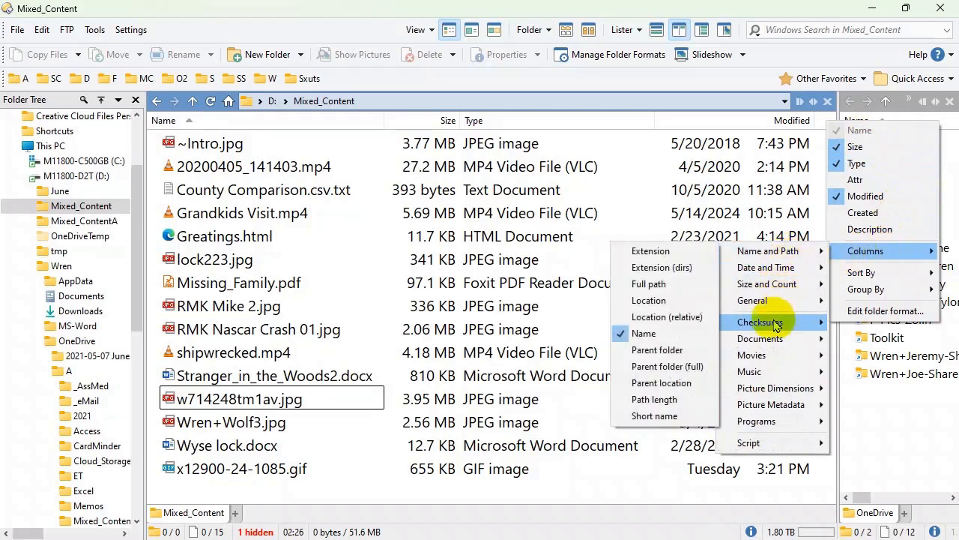
mouse_move(779, 379)
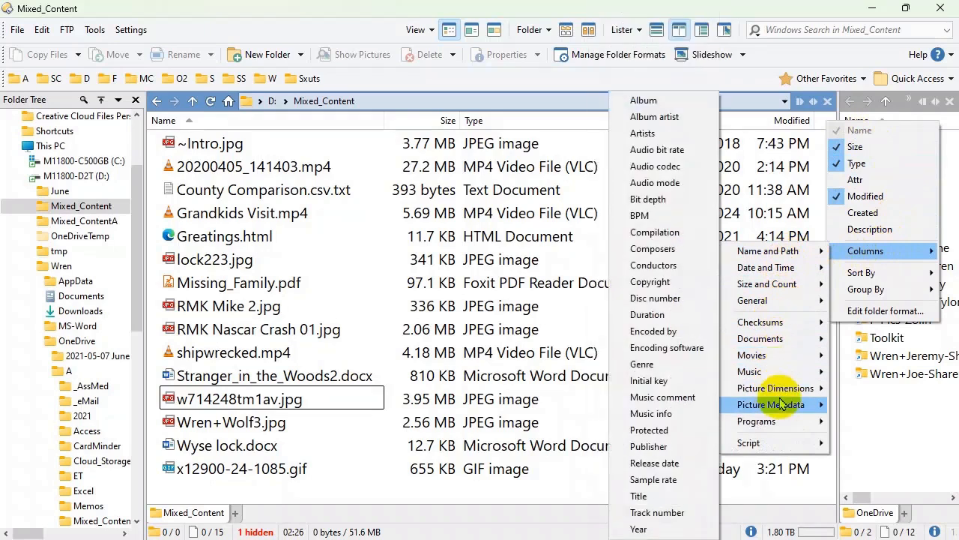
mouse_move(788, 396)
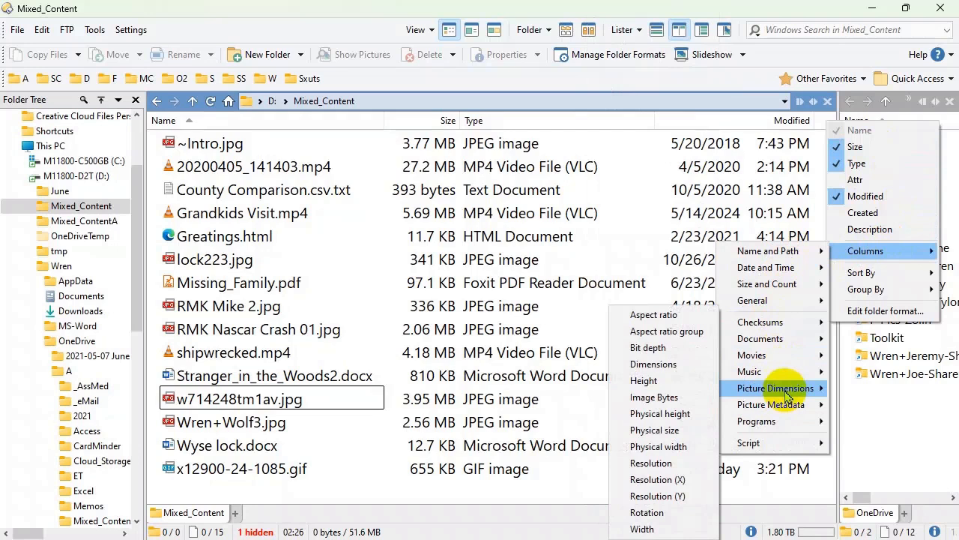
click(663, 371)
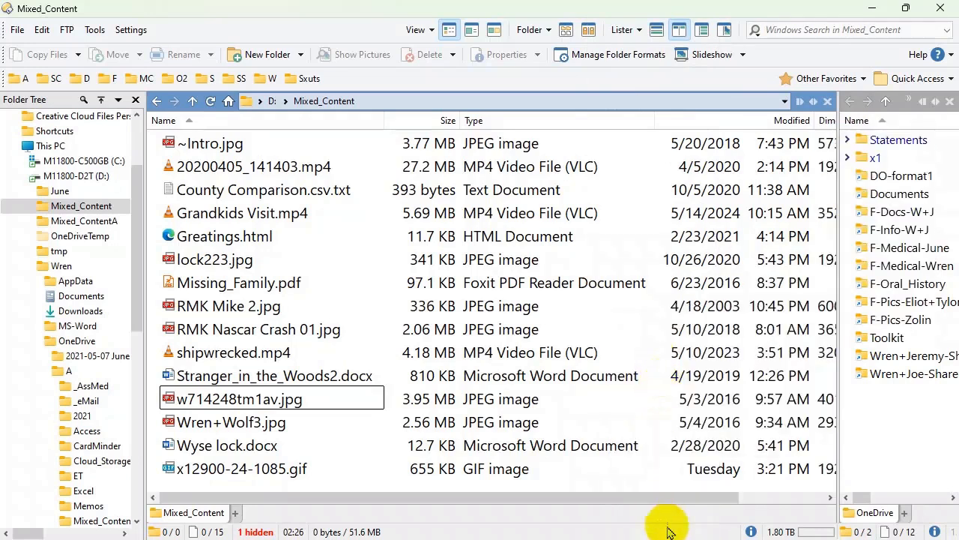
drag(690, 497, 800, 519)
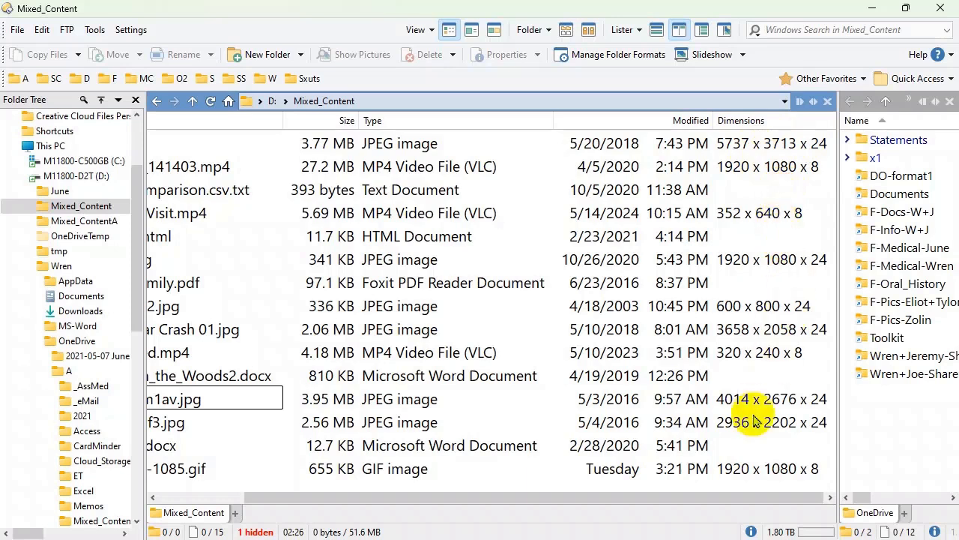
Add the picture Height column to the Mixed_Content file list.
right_click(819, 129)
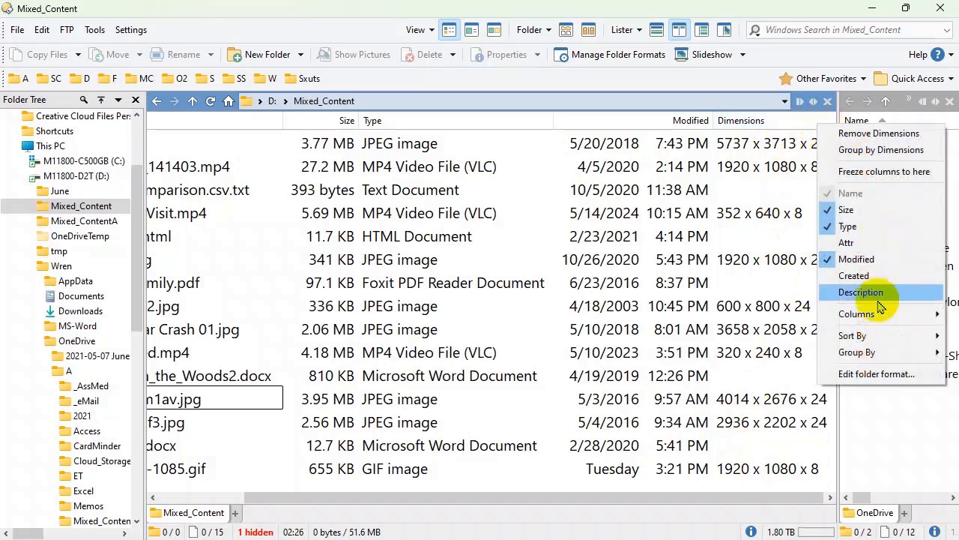
mouse_move(888, 321)
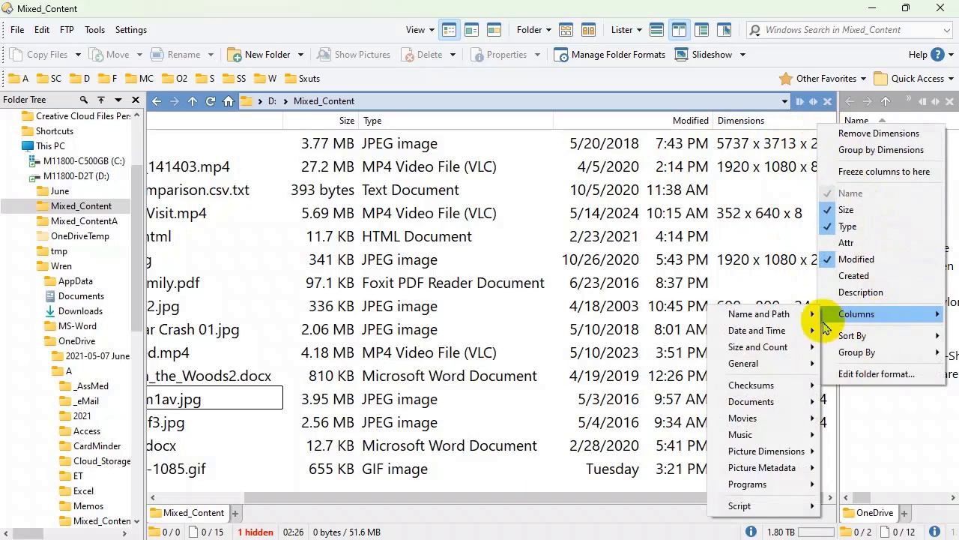
mouse_move(772, 454)
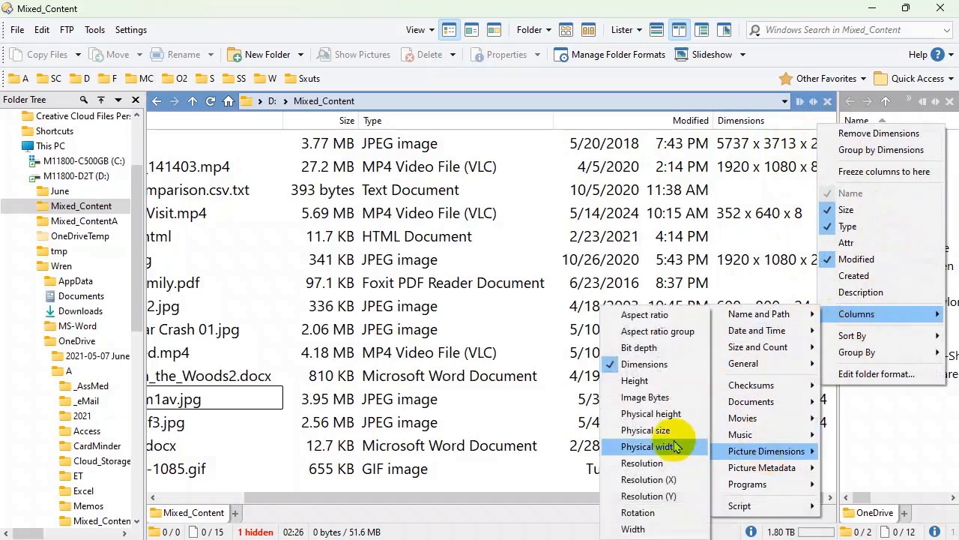
click(657, 384)
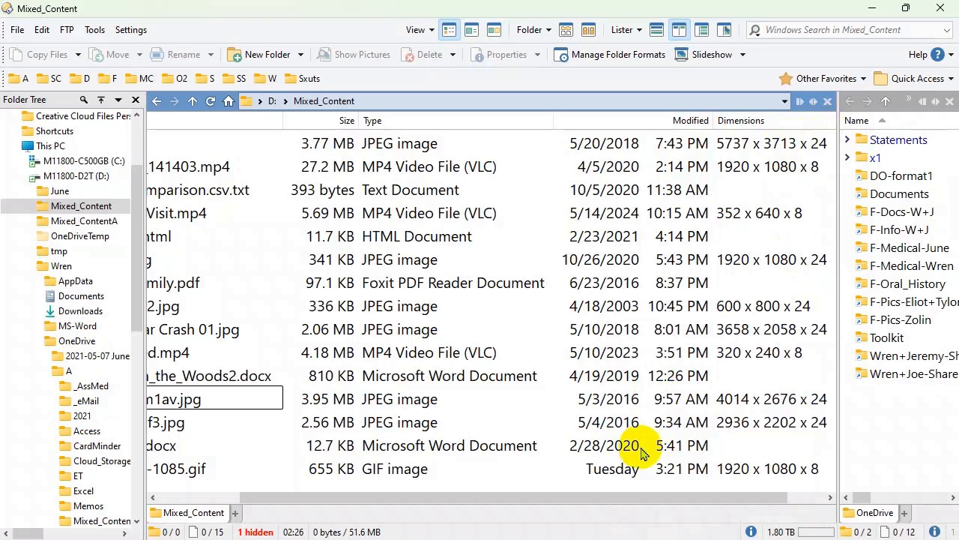
Add the Date taken column from the picture metadata fields to the file list and view the added columns.
right_click(815, 132)
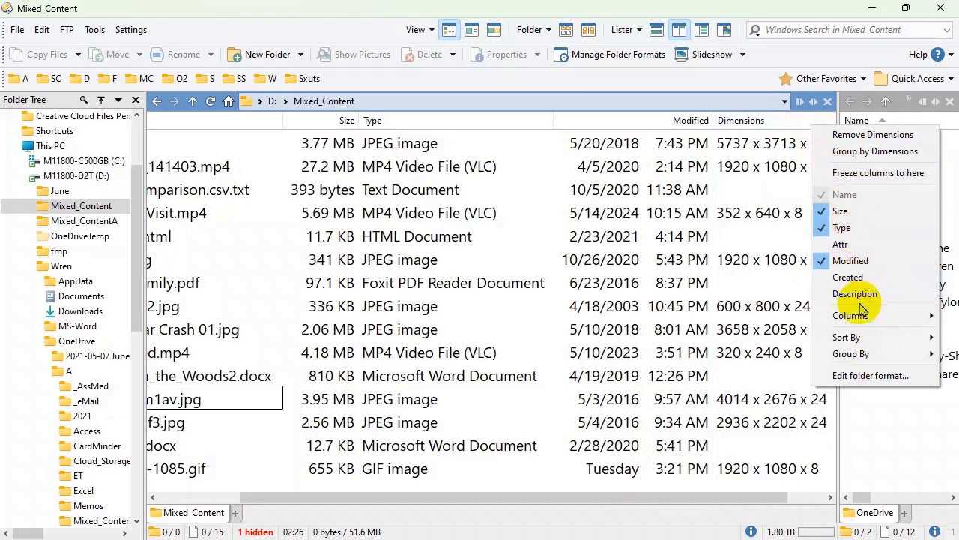
mouse_move(851, 316)
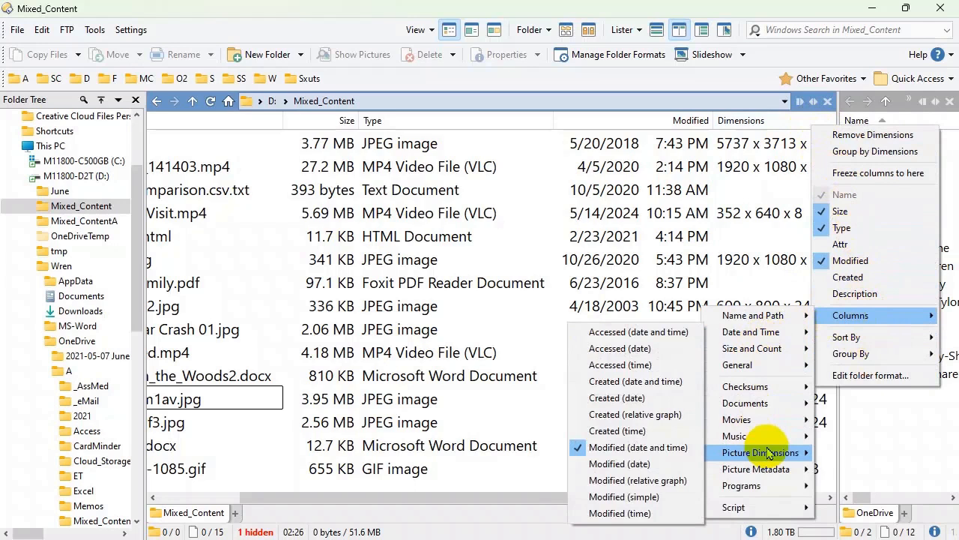
mouse_move(772, 476)
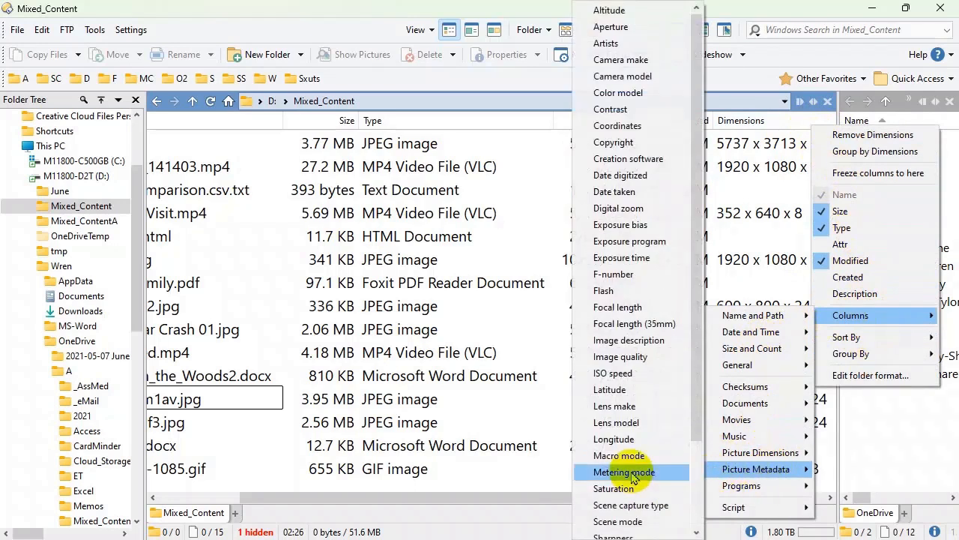
click(614, 191)
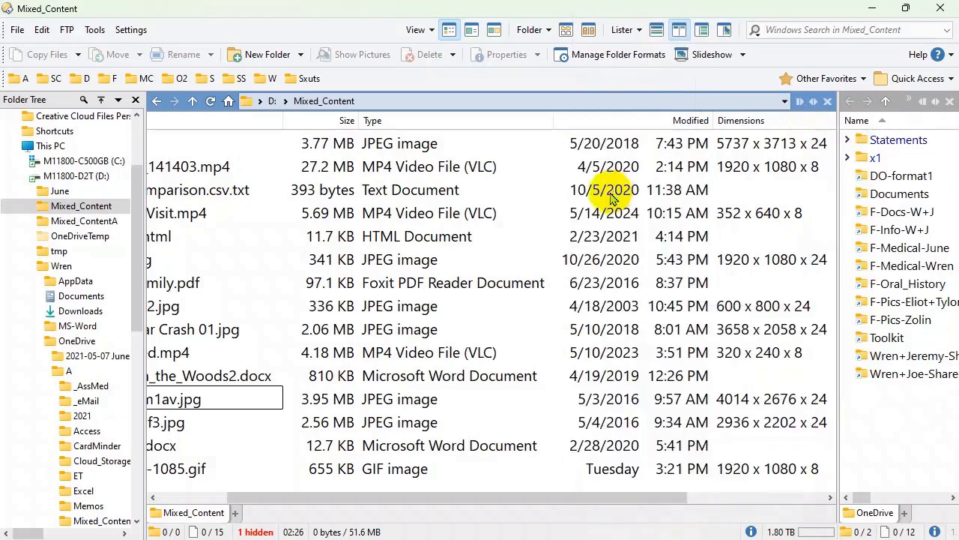
drag(673, 497, 823, 505)
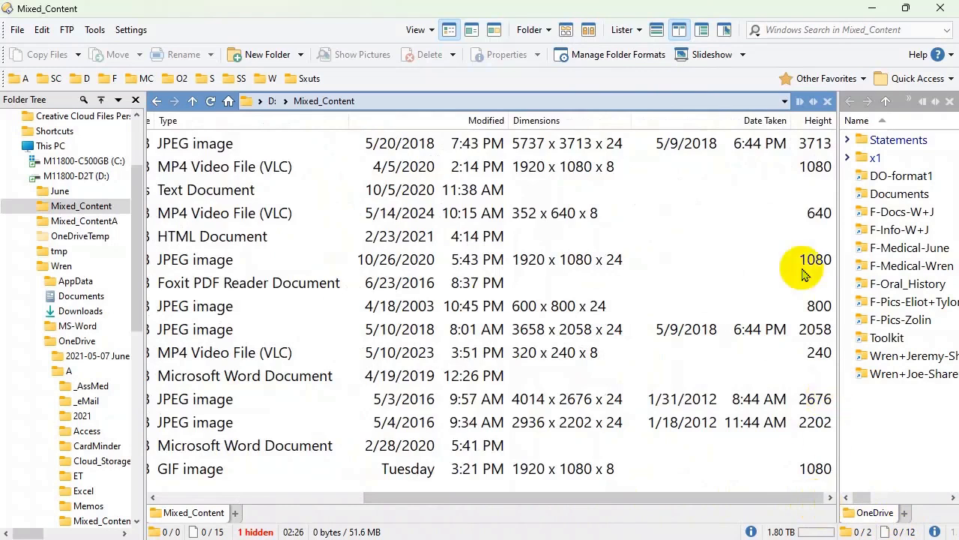
Add the Tags column from the general fields to the Mixed_Content file list and bring it into view.
right_click(817, 127)
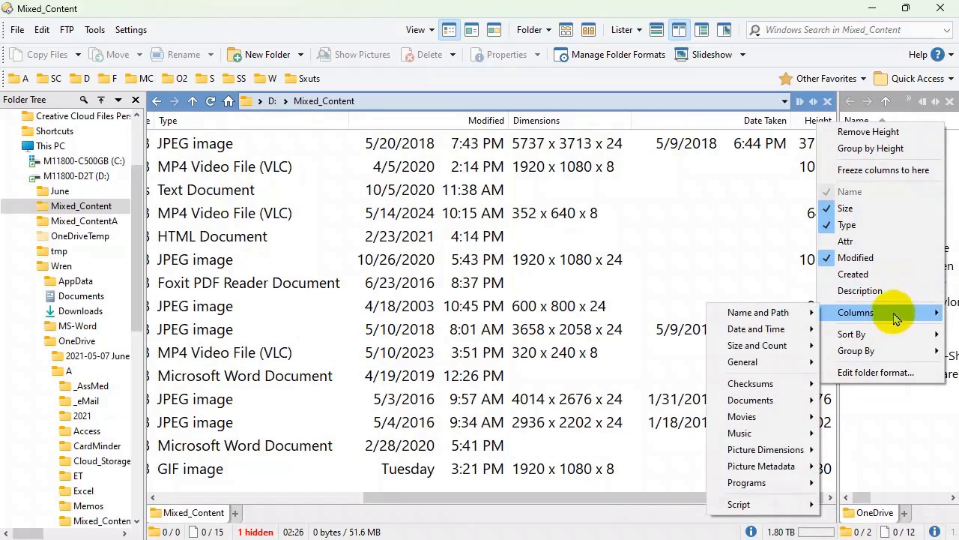
mouse_move(780, 369)
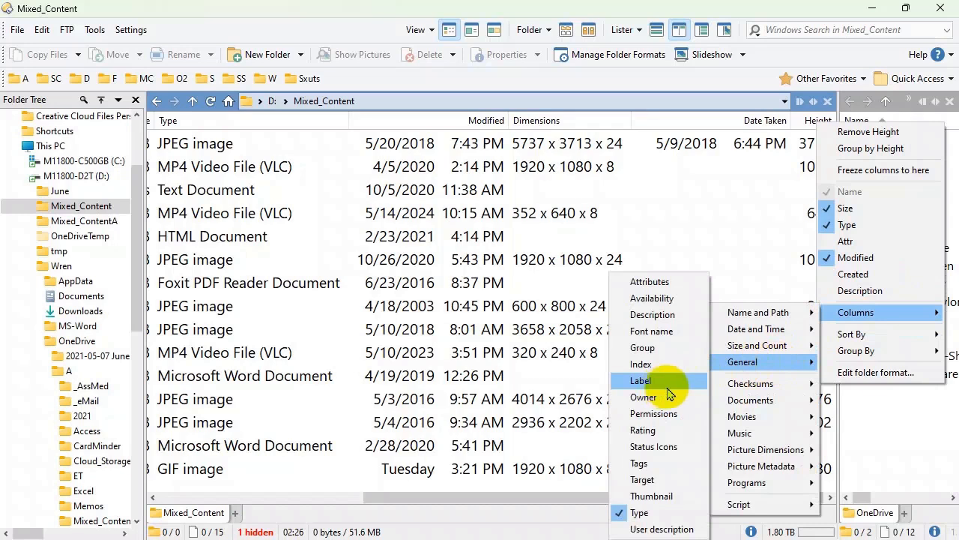
click(644, 469)
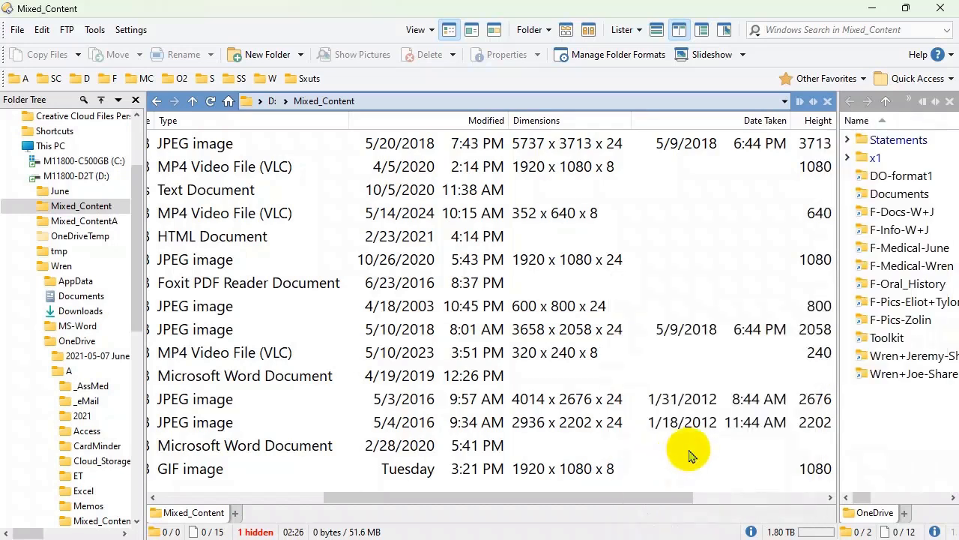
drag(625, 505, 798, 521)
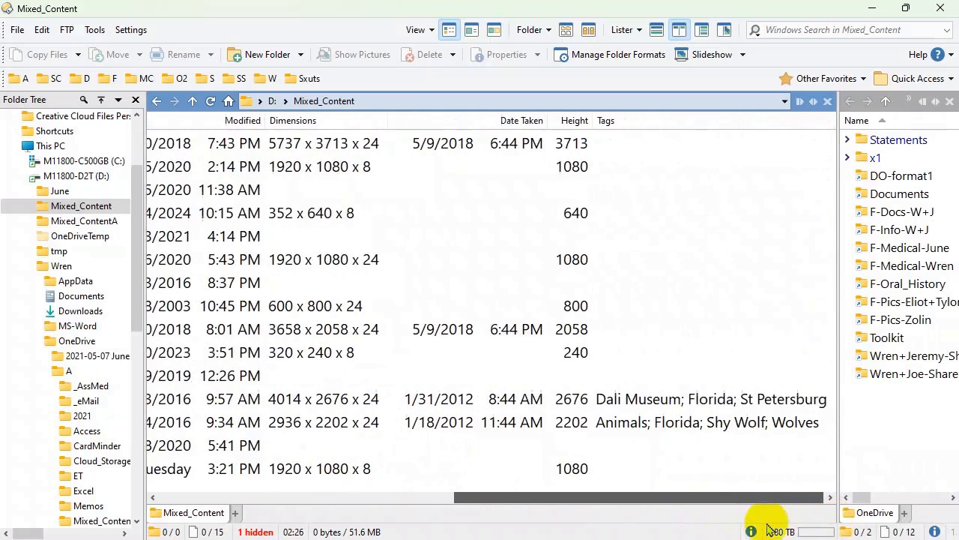
drag(817, 522, 710, 532)
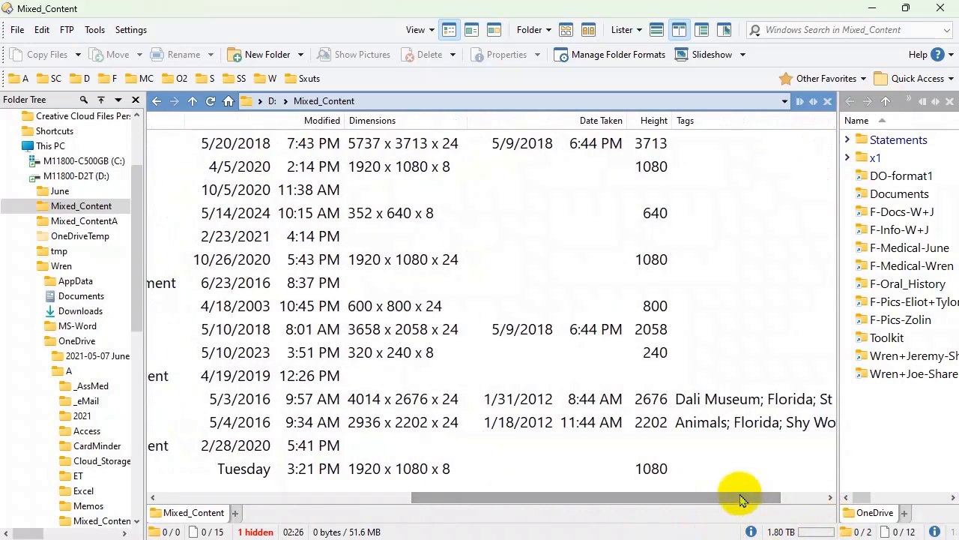
drag(740, 493, 845, 501)
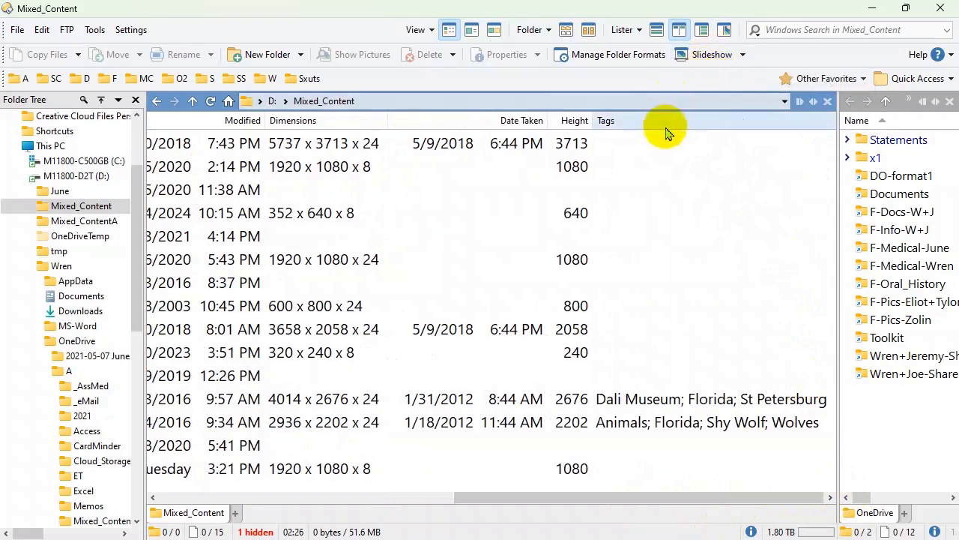
Browse the available column categories and add the video Length column from the VideoFrameColumns script fields.
right_click(565, 126)
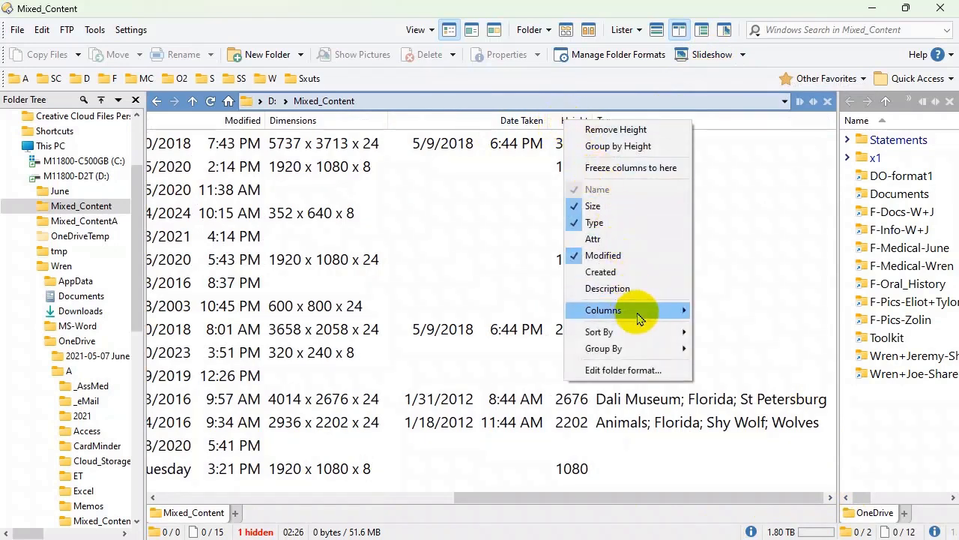
mouse_move(639, 318)
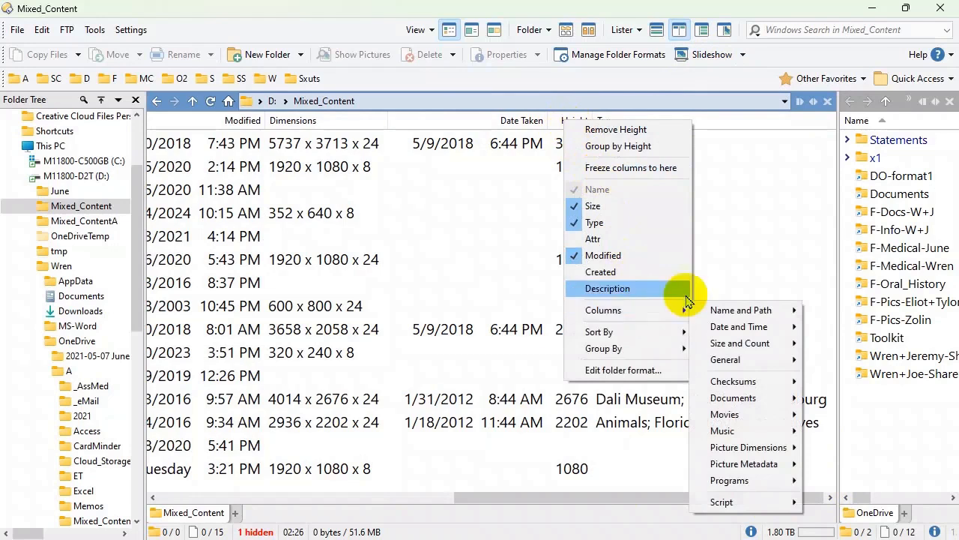
mouse_move(745, 422)
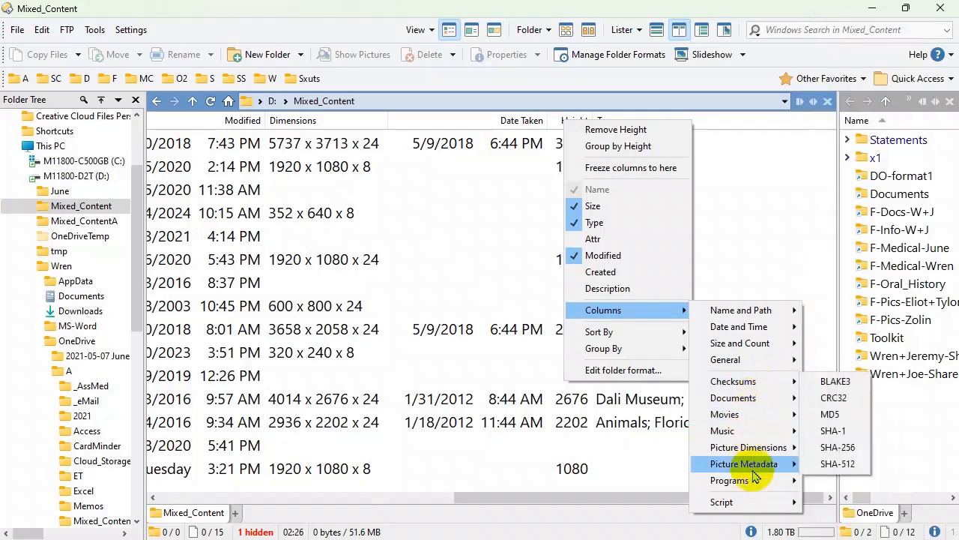
mouse_move(747, 505)
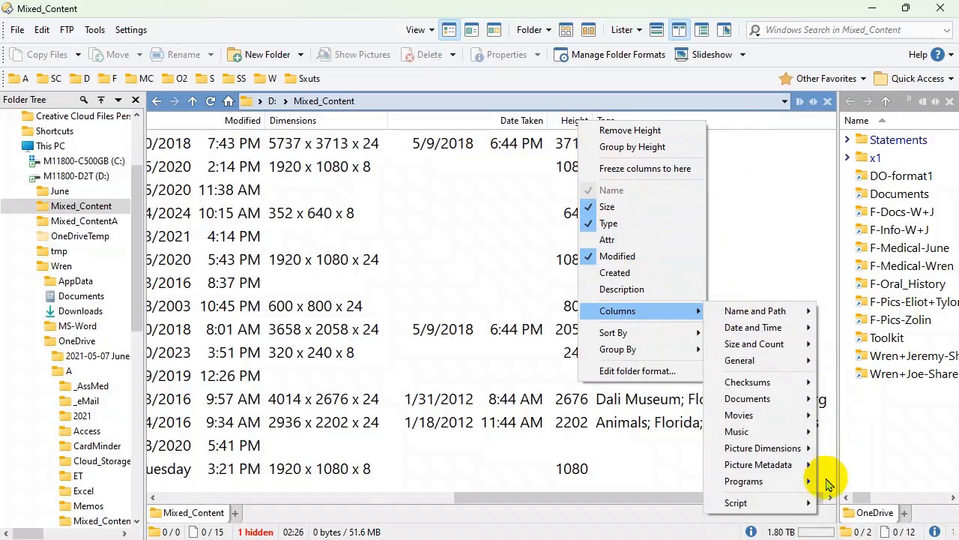
mouse_move(809, 503)
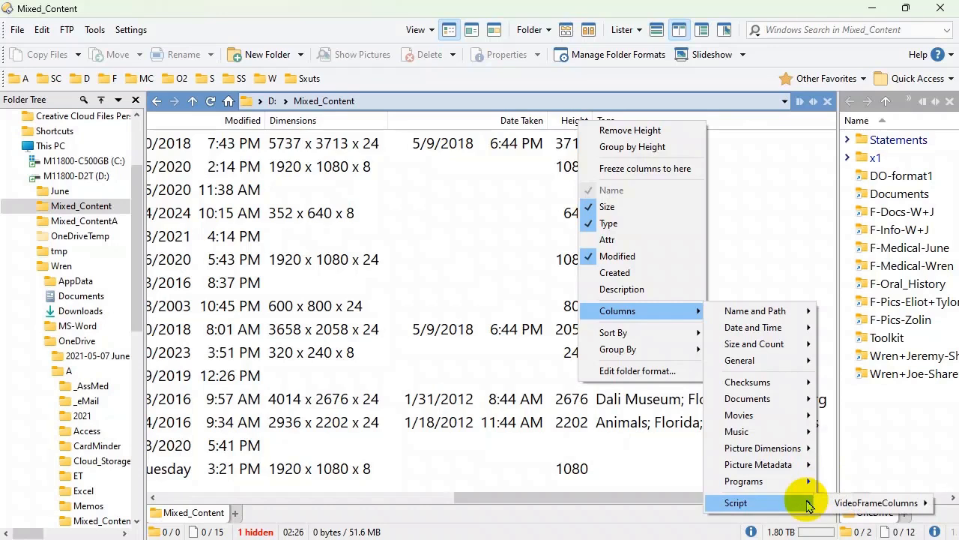
mouse_move(878, 506)
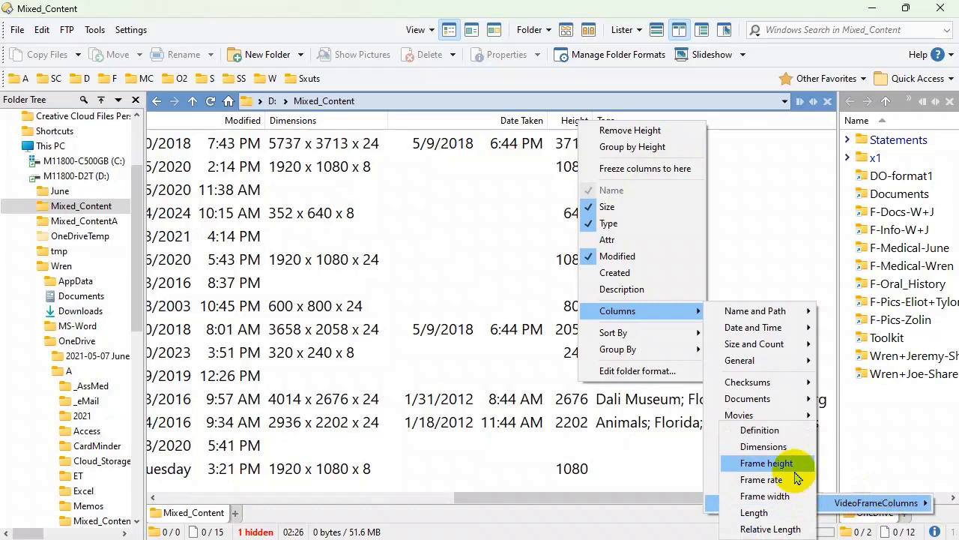
click(755, 513)
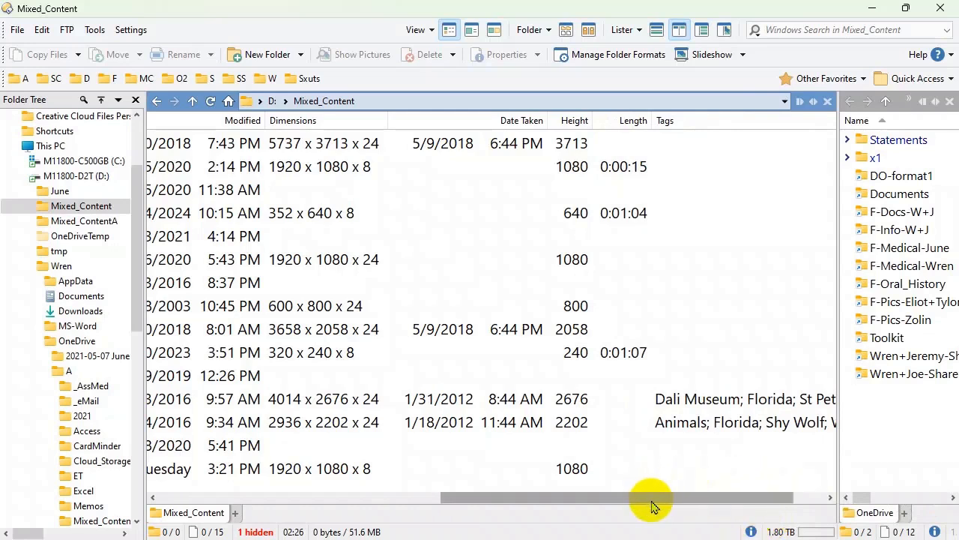
mouse_move(652, 507)
mouse_down()
mouse_move(366, 496)
mouse_move(337, 505)
mouse_move(652, 510)
mouse_up()
drag(892, 510, 820, 523)
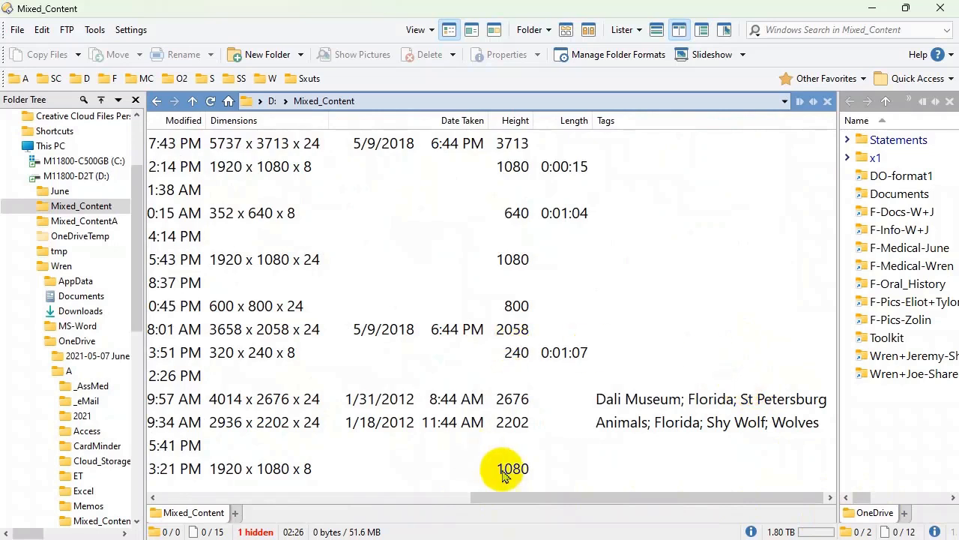
Reorder the file list so the Type column sits just before Tags and Date Taken sits between Length and Type.
drag(516, 499, 200, 510)
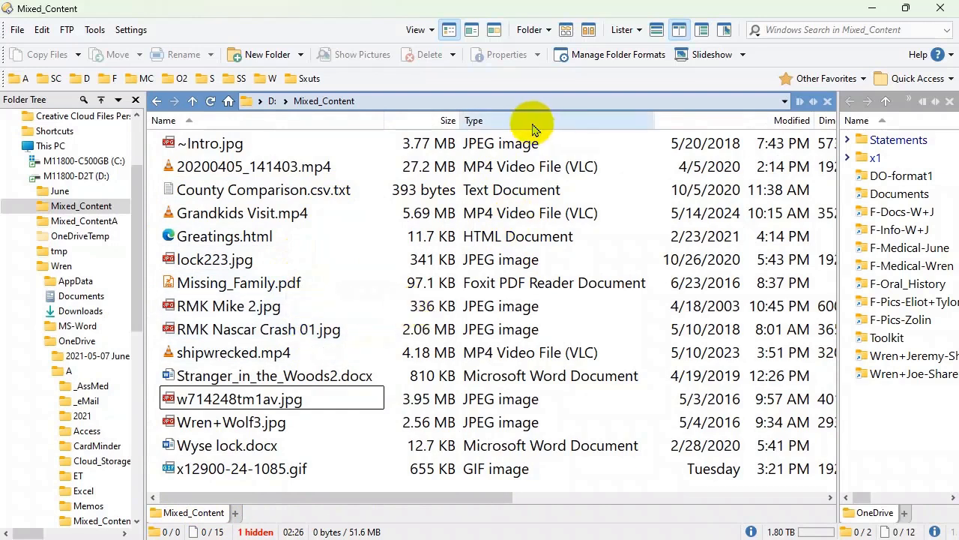
drag(523, 124, 666, 138)
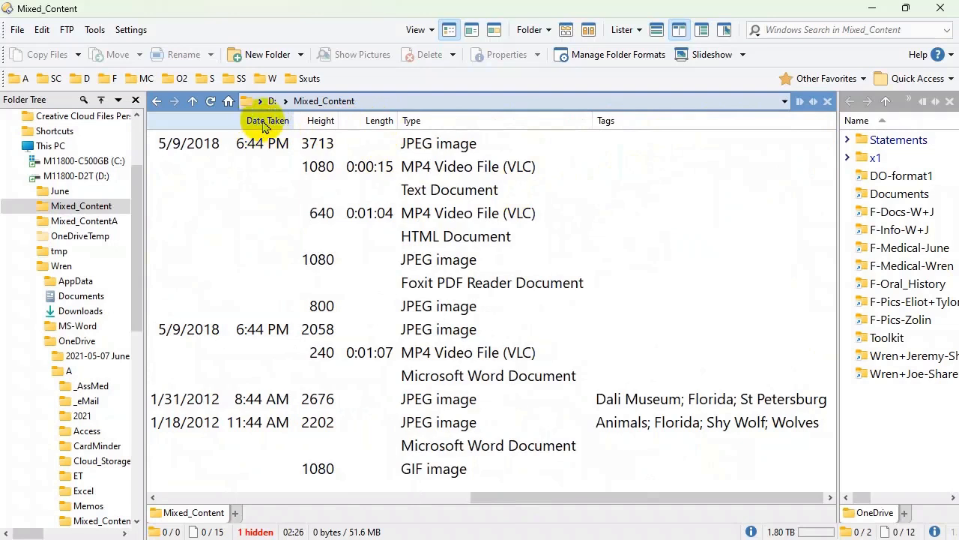
mouse_move(262, 126)
mouse_down()
mouse_move(406, 122)
mouse_move(398, 124)
mouse_up()
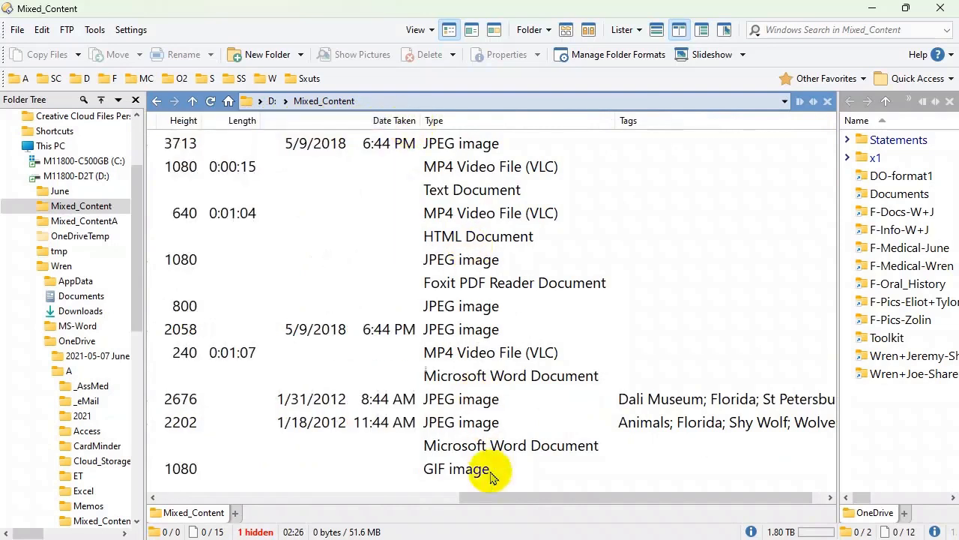
Narrow the Dimensions column and remove it from the Mixed_Content file list.
drag(493, 502, 335, 517)
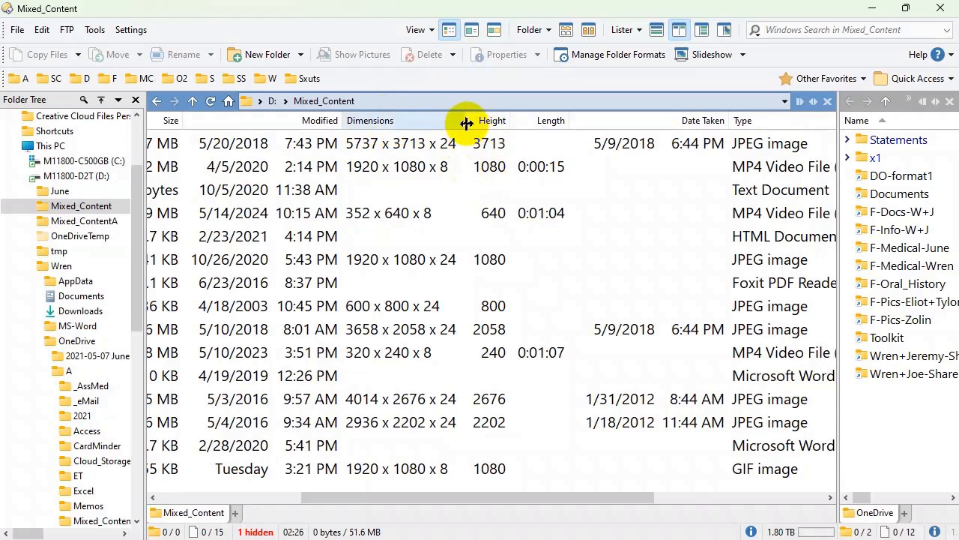
drag(466, 123, 444, 126)
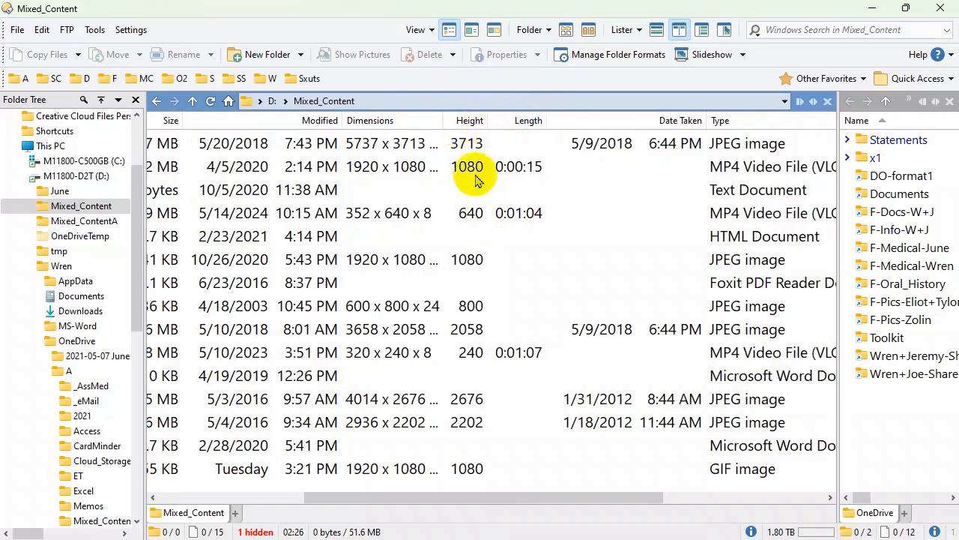
right_click(421, 126)
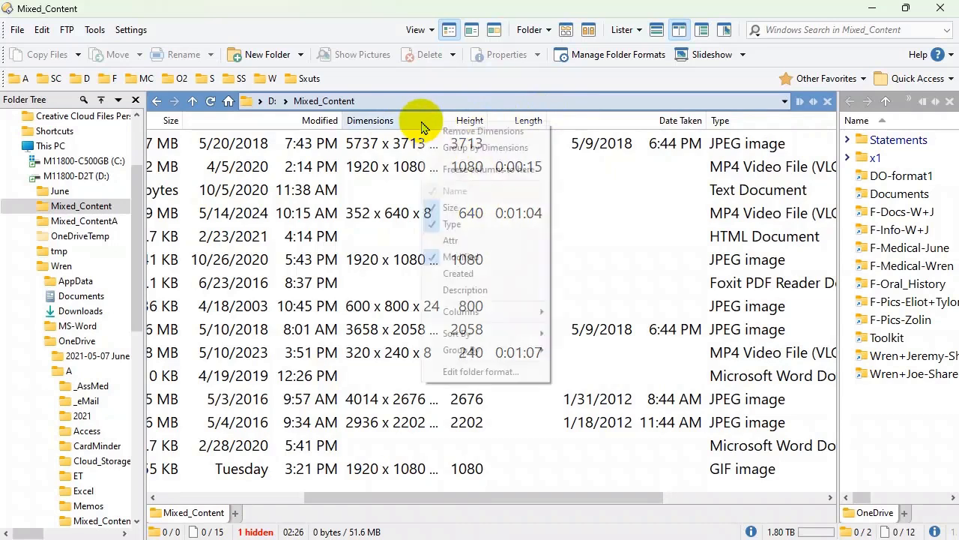
click(460, 133)
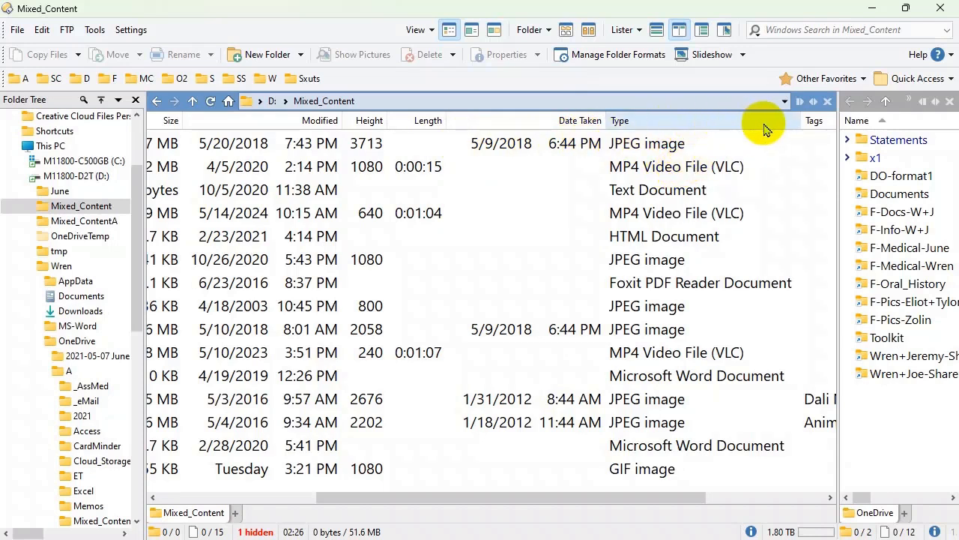
Narrow the Type, Modified and Name columns in the Mixed_Content file list.
drag(797, 123, 716, 126)
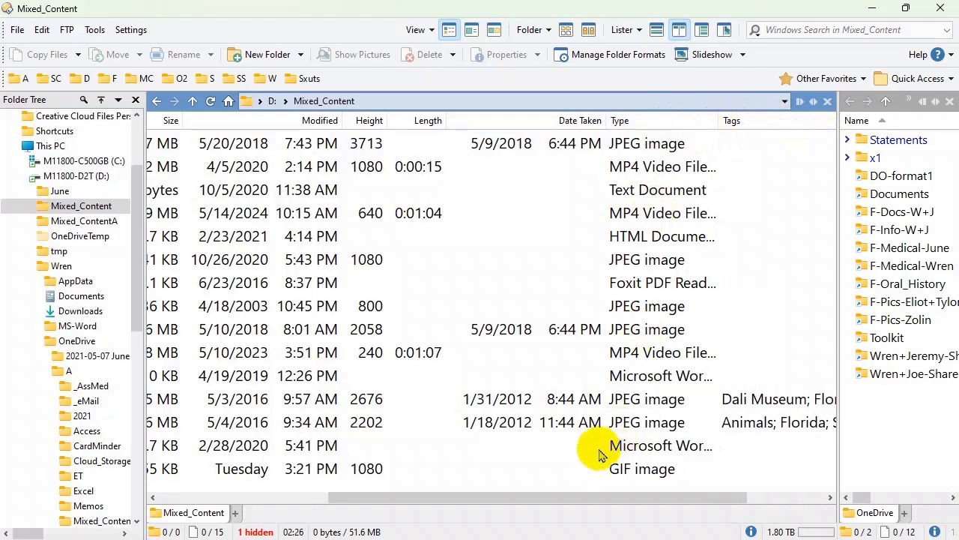
drag(568, 499, 416, 512)
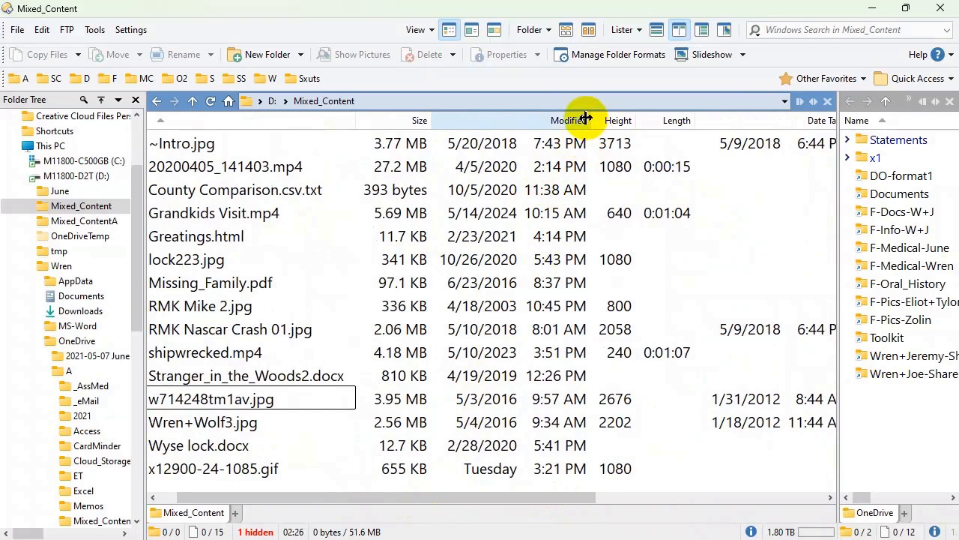
drag(585, 118, 525, 121)
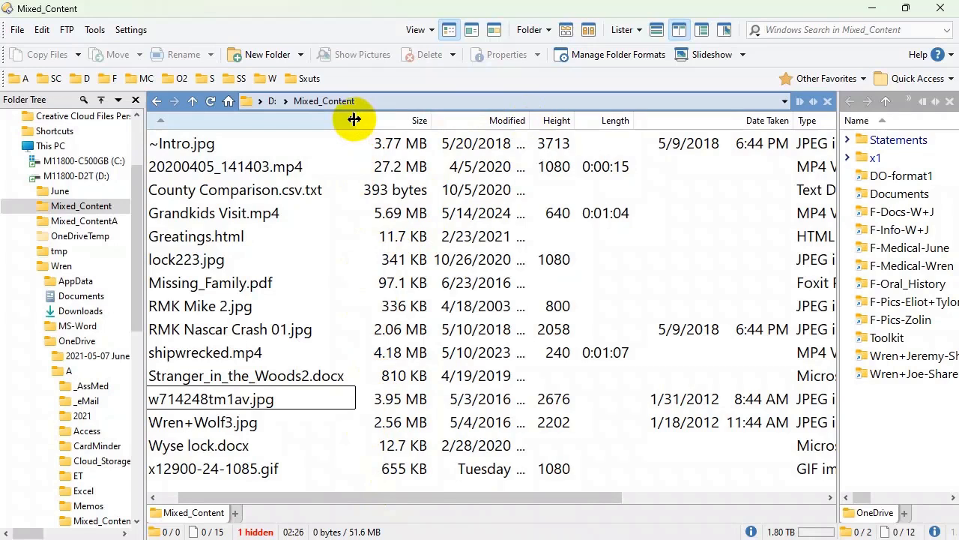
drag(354, 120, 330, 123)
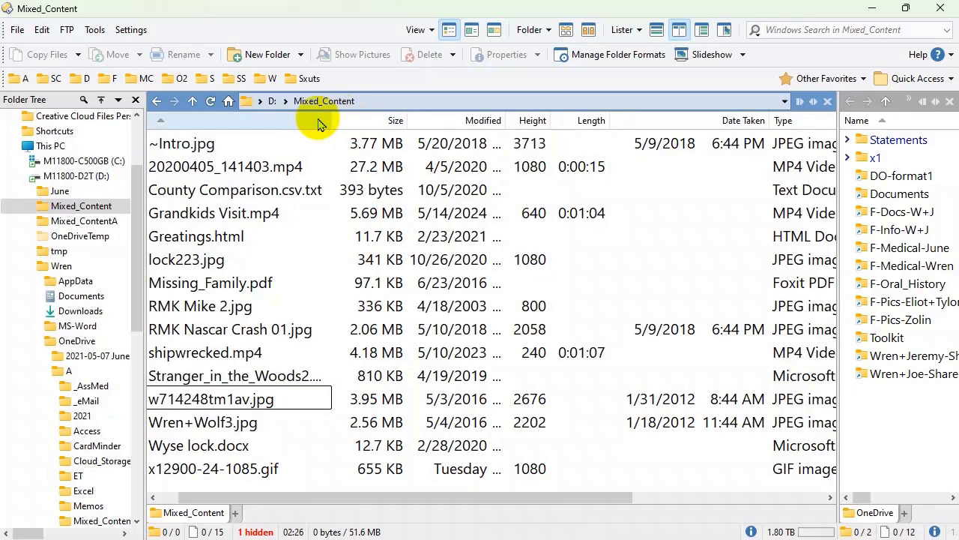
Open the folder format settings for Mixed_Content and check the width fields of the displayed columns.
right_click(318, 124)
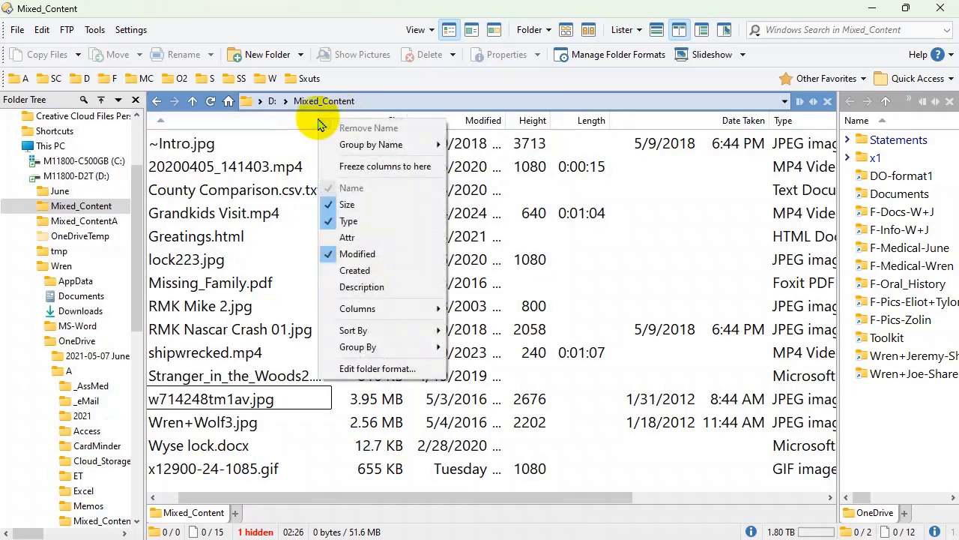
click(359, 369)
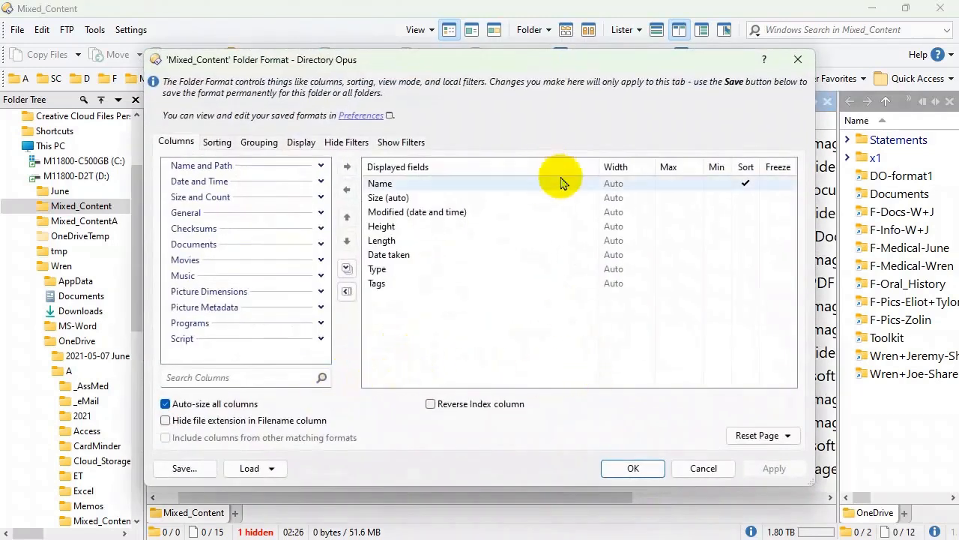
click(622, 197)
click(625, 282)
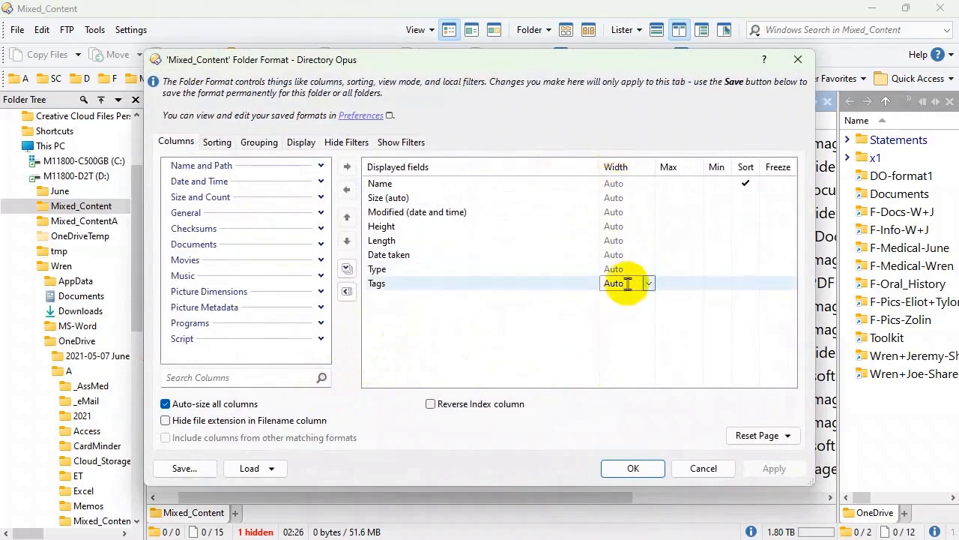
click(621, 211)
click(637, 184)
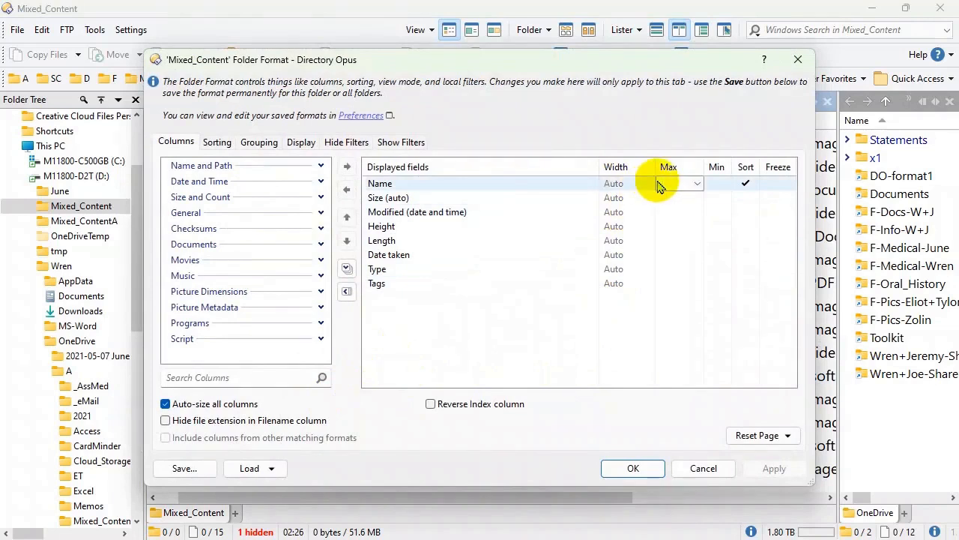
Try a fixed width of 285 for the Name column and return its width to Auto.
click(649, 185)
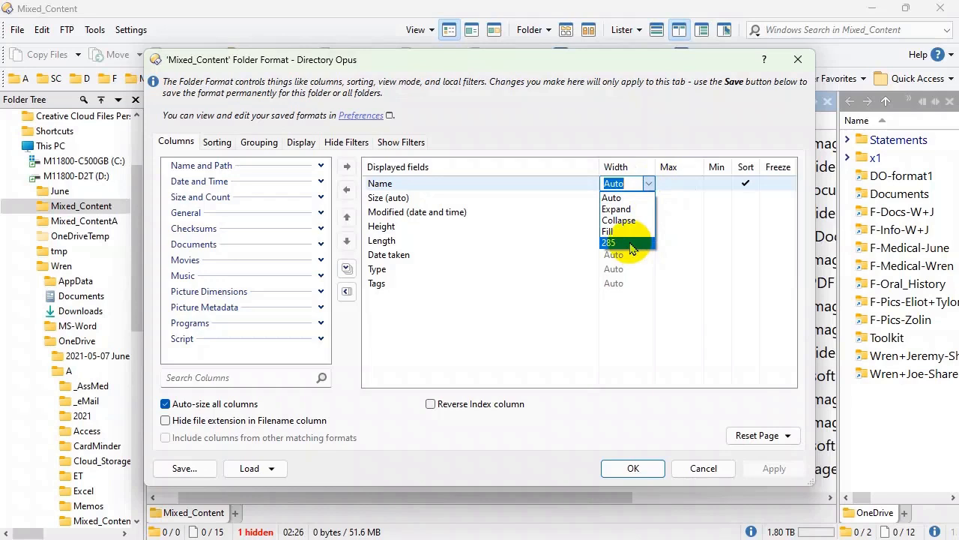
click(629, 243)
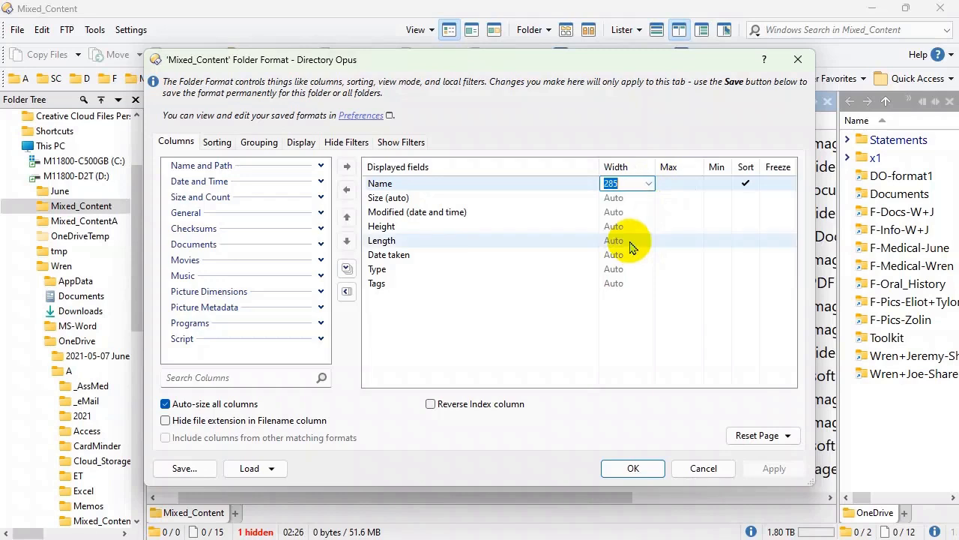
click(648, 184)
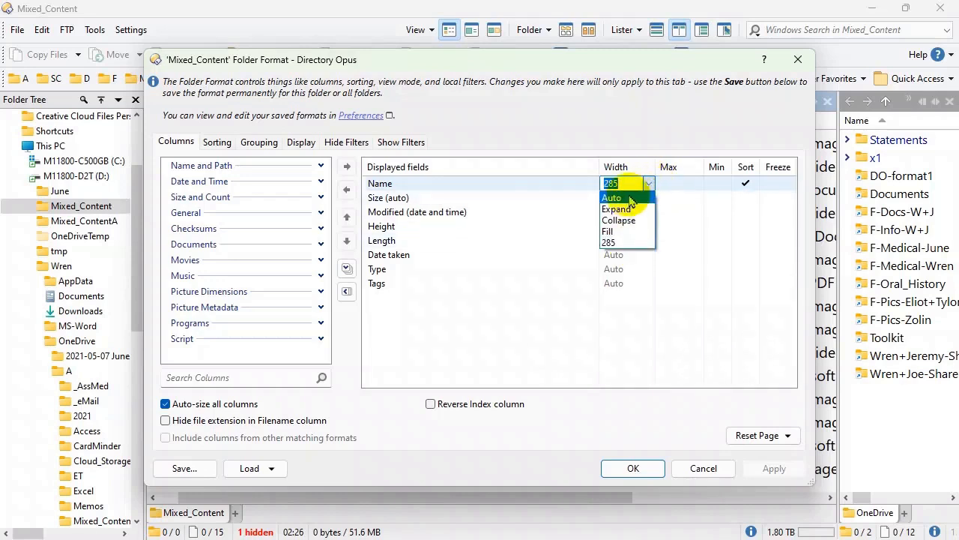
click(637, 198)
Set the maximum width of the Name column to 285 in the folder format.
click(670, 184)
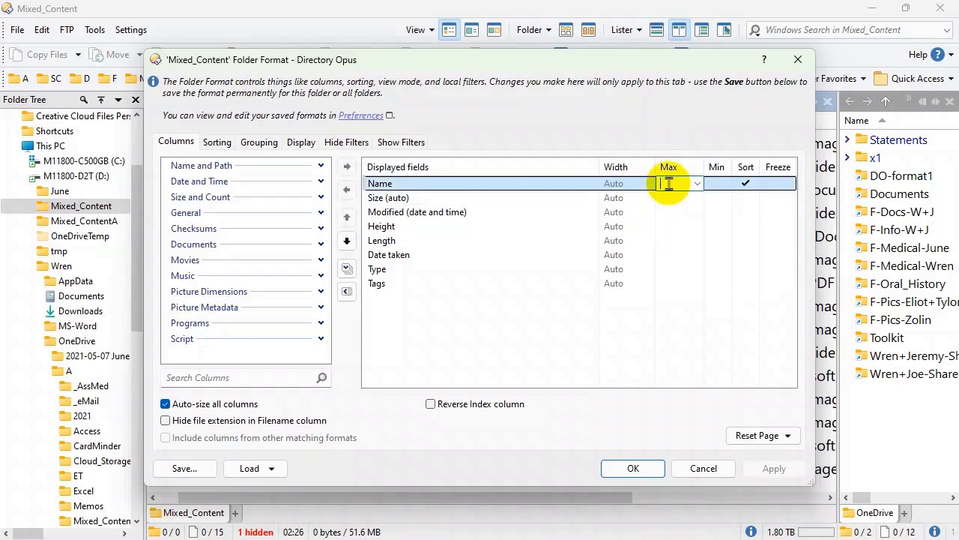
text(285)
click(683, 240)
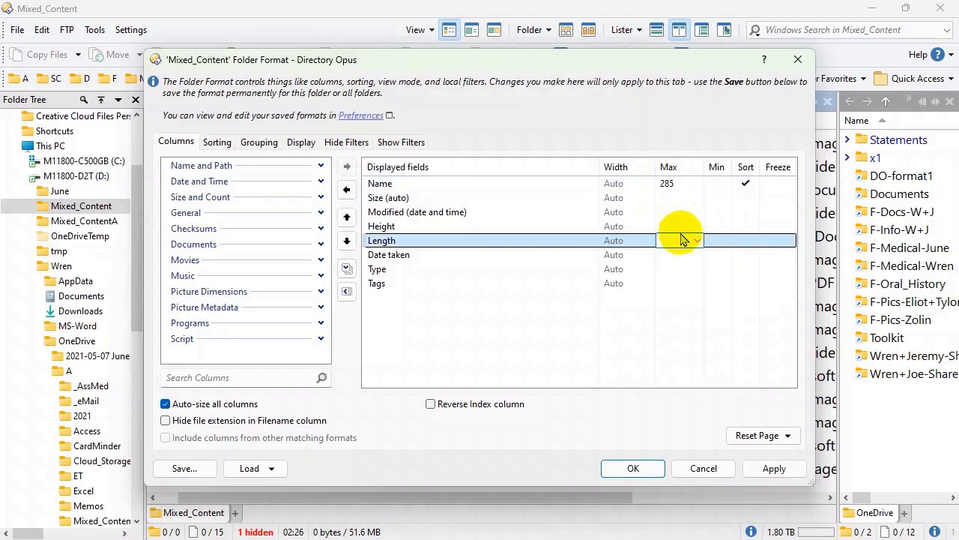
Set the width of the Modified (date and time) column to 131 in the folder format.
click(643, 216)
click(642, 215)
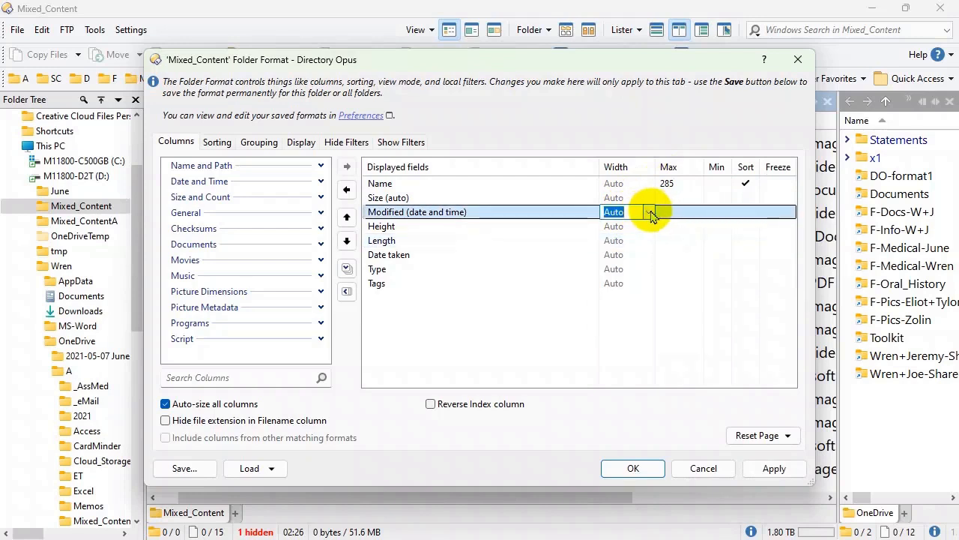
click(649, 212)
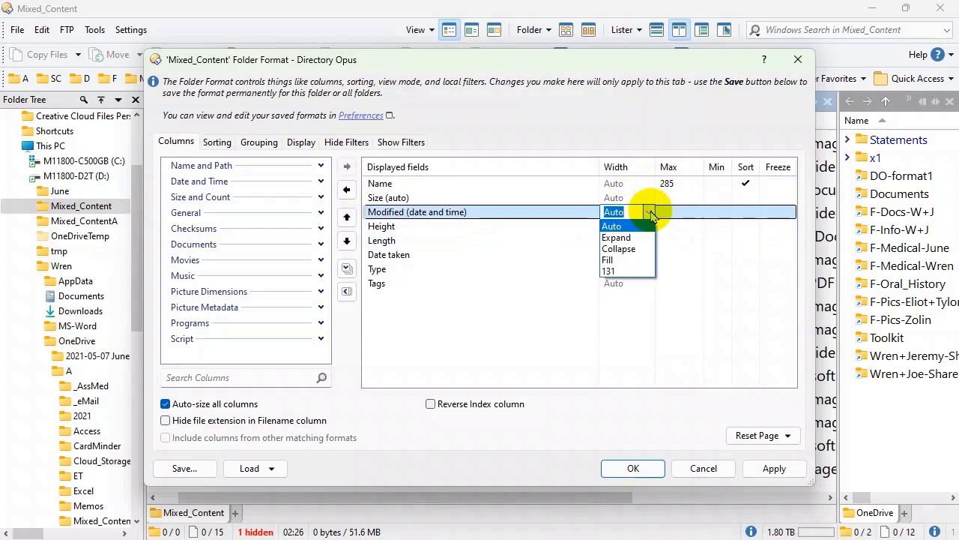
click(638, 272)
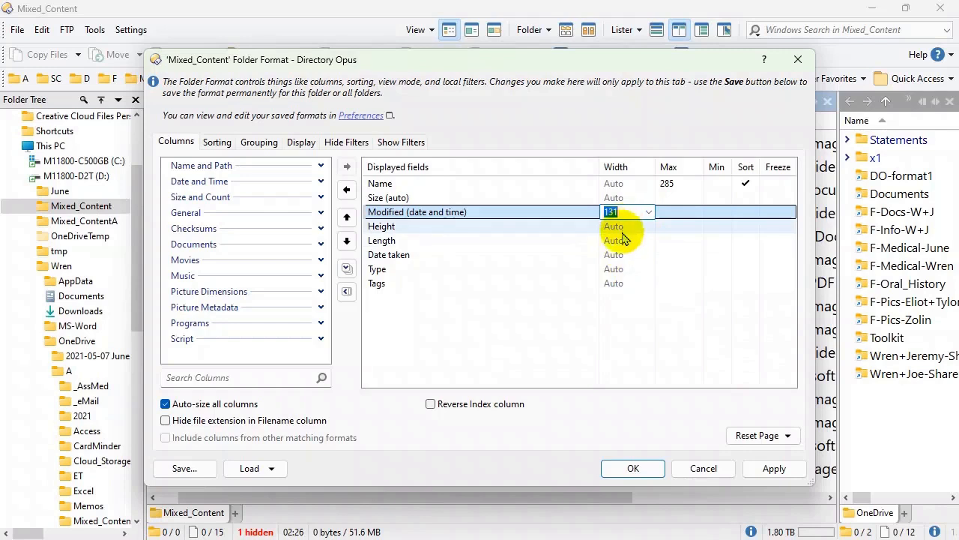
Set the width of the Type column to 150 in the folder format.
click(637, 271)
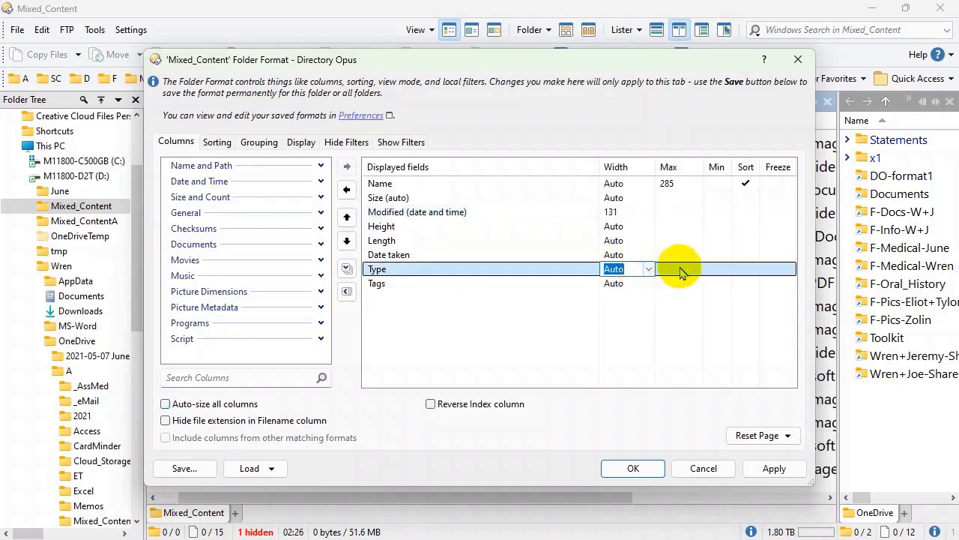
click(647, 269)
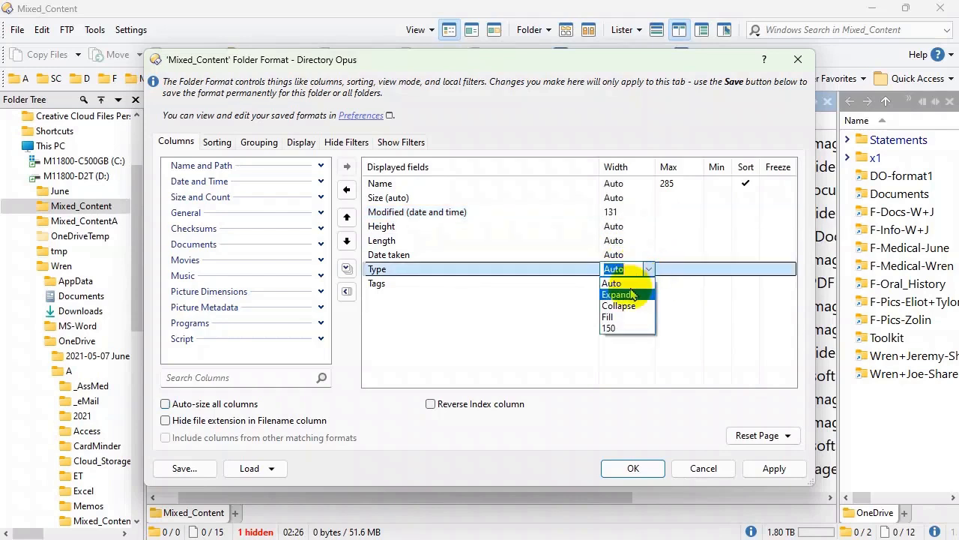
click(610, 328)
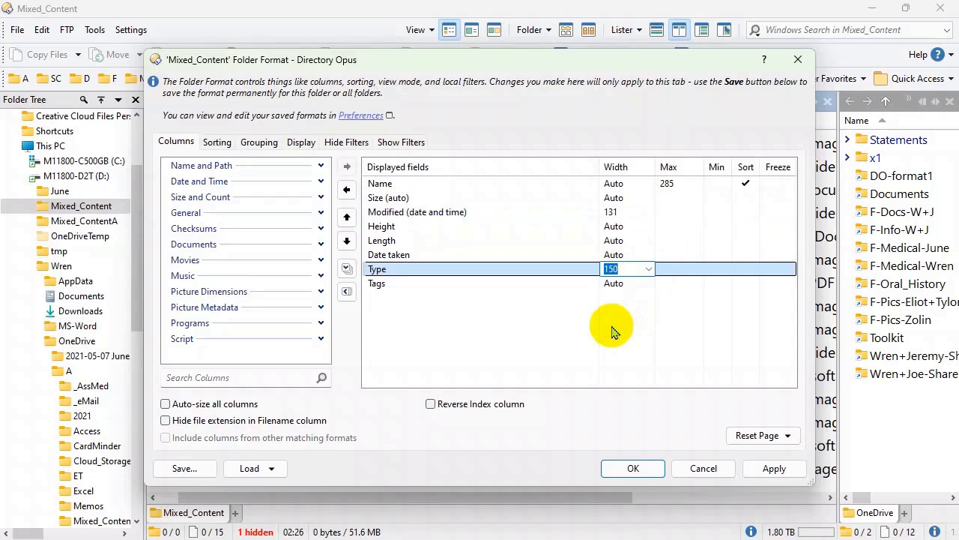
click(611, 332)
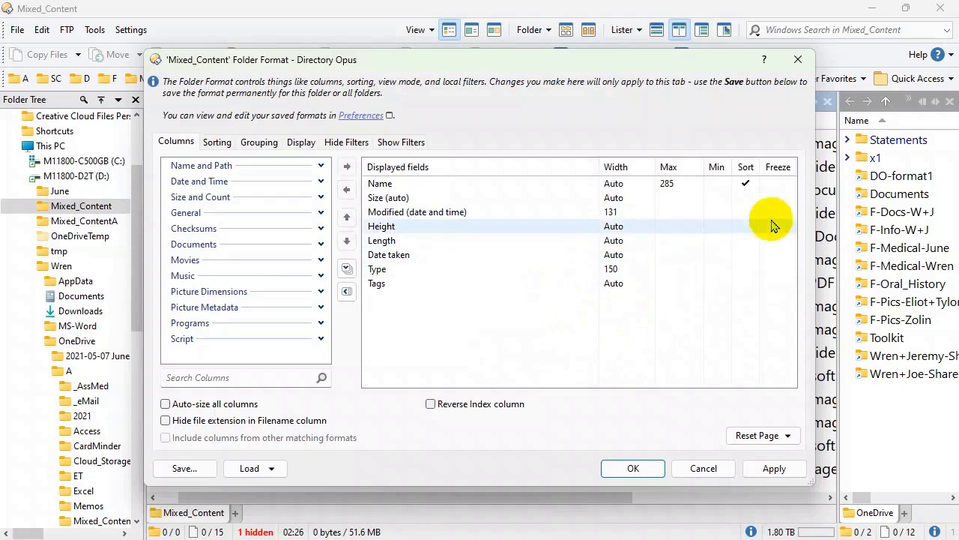
Freeze the Name column in the folder format, try the same on Size, and clear the Size freeze again.
click(784, 188)
click(785, 188)
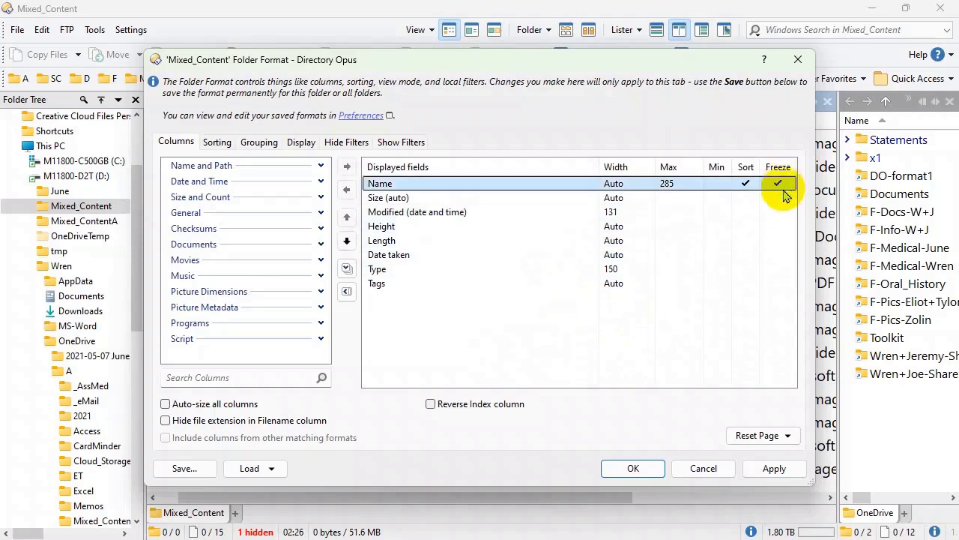
click(777, 201)
click(782, 199)
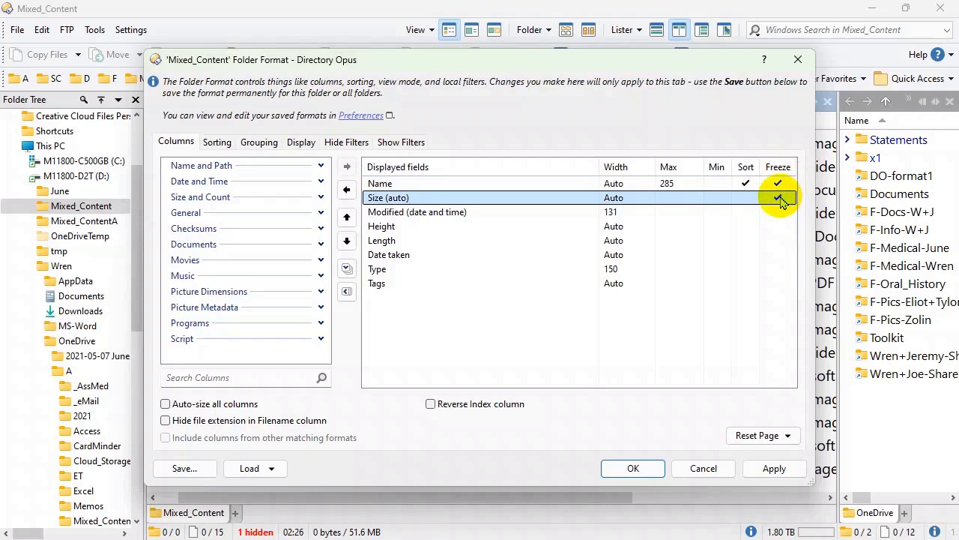
click(782, 200)
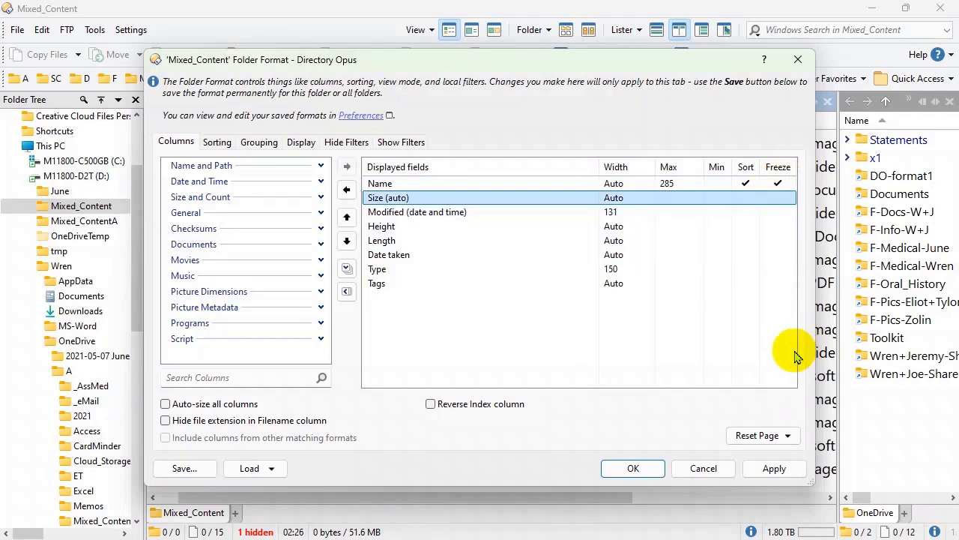
Apply the column changes and save the format for the folder D:\Mixed_Content only, without its sub-folders.
click(775, 469)
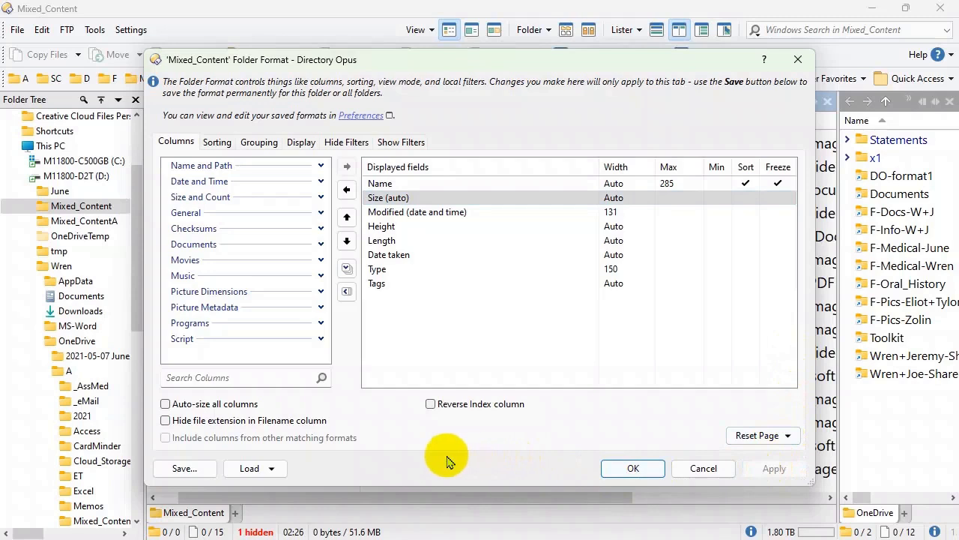
click(184, 469)
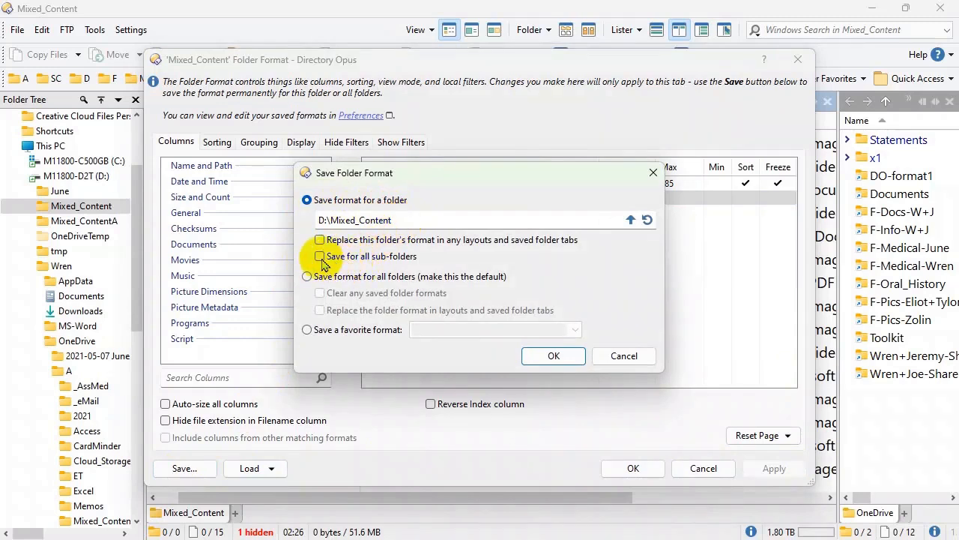
click(553, 357)
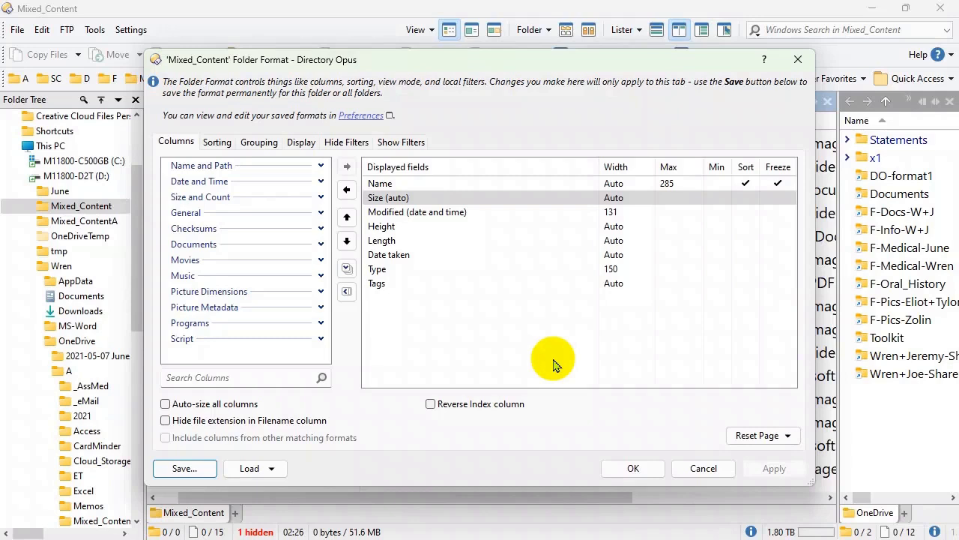
Save the format as a favorite named "Mixed Content 1" and close the folder format settings.
click(187, 470)
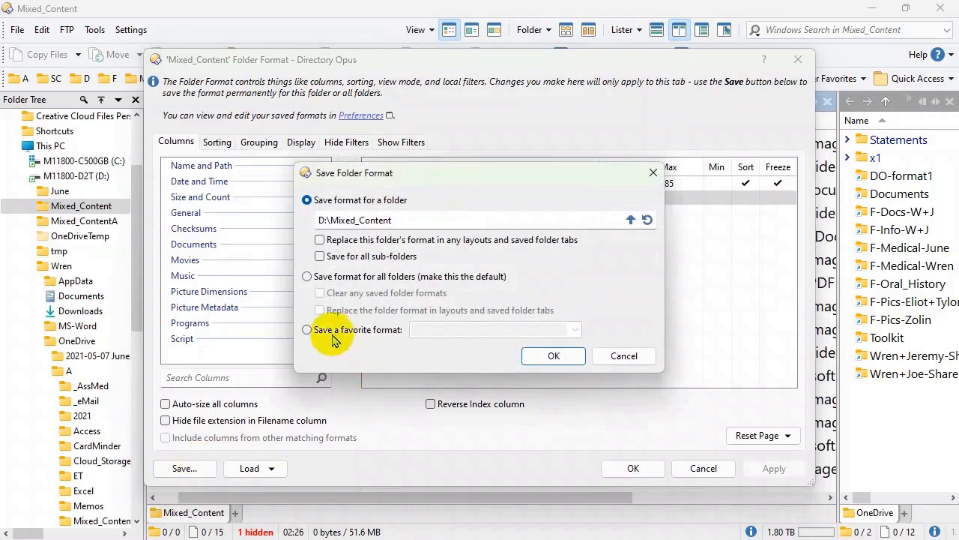
click(307, 330)
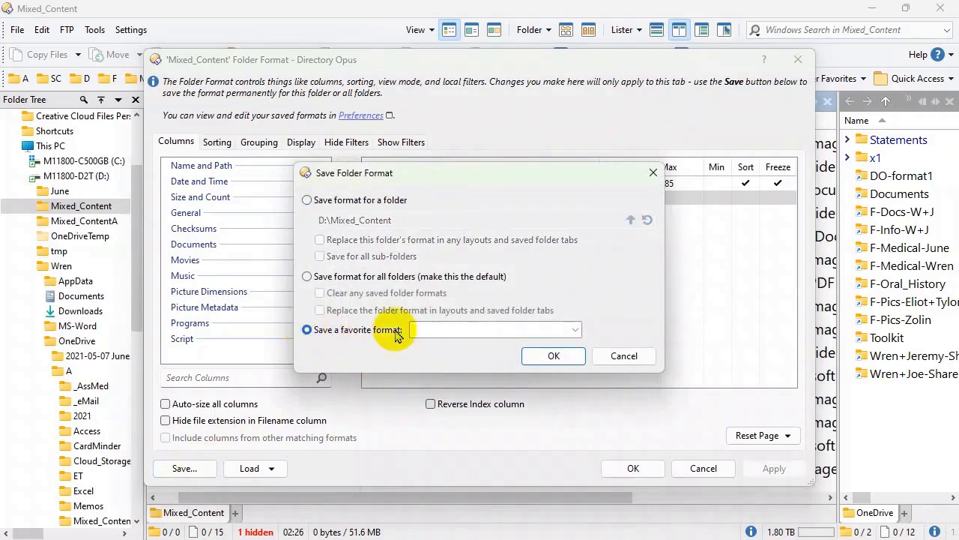
click(454, 328)
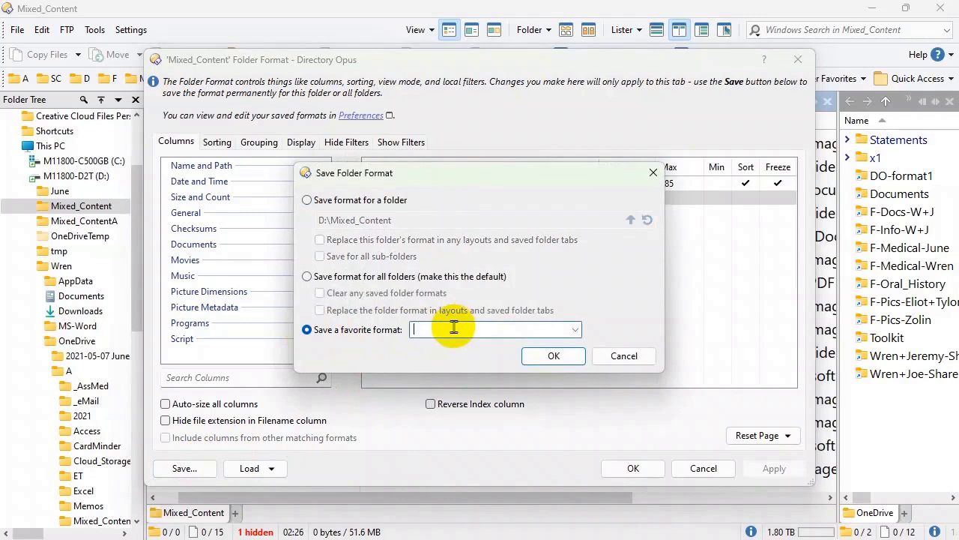
text(Mixed Content 1)
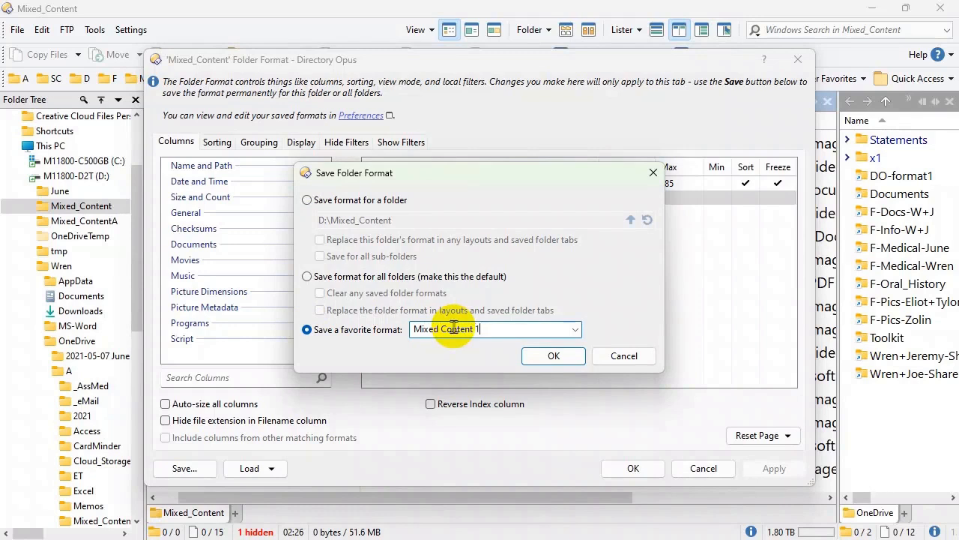
click(554, 357)
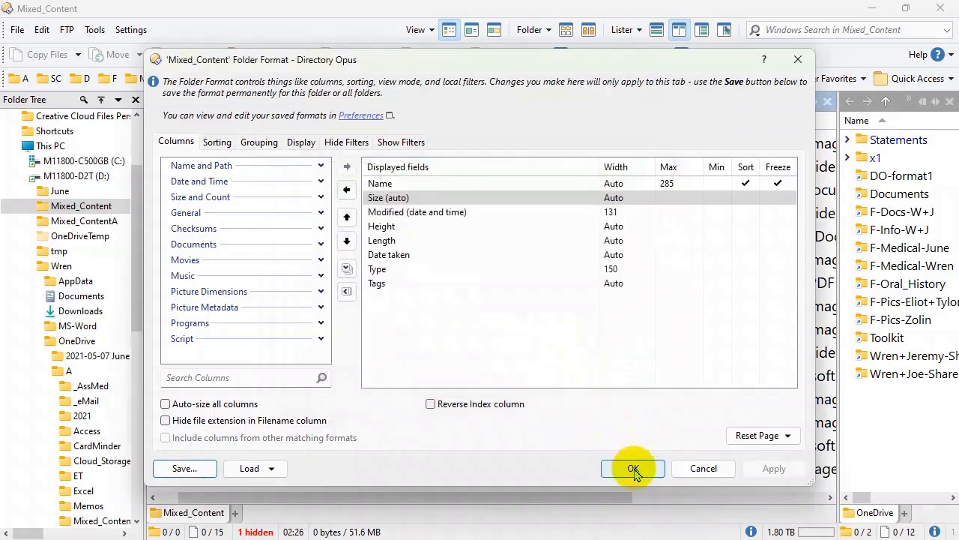
click(634, 467)
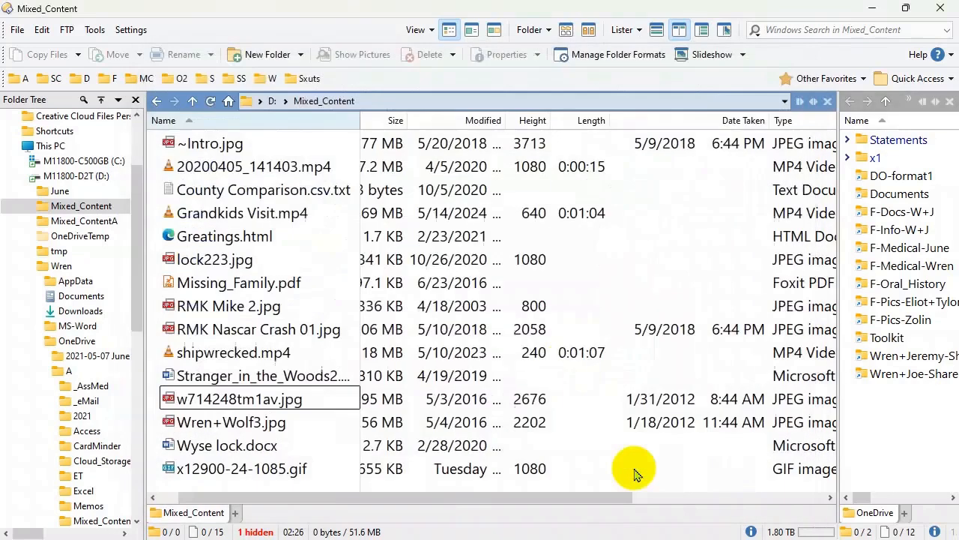
Widen the Modified and Name columns in the file list until the full times and longest file names fit.
drag(554, 487, 407, 508)
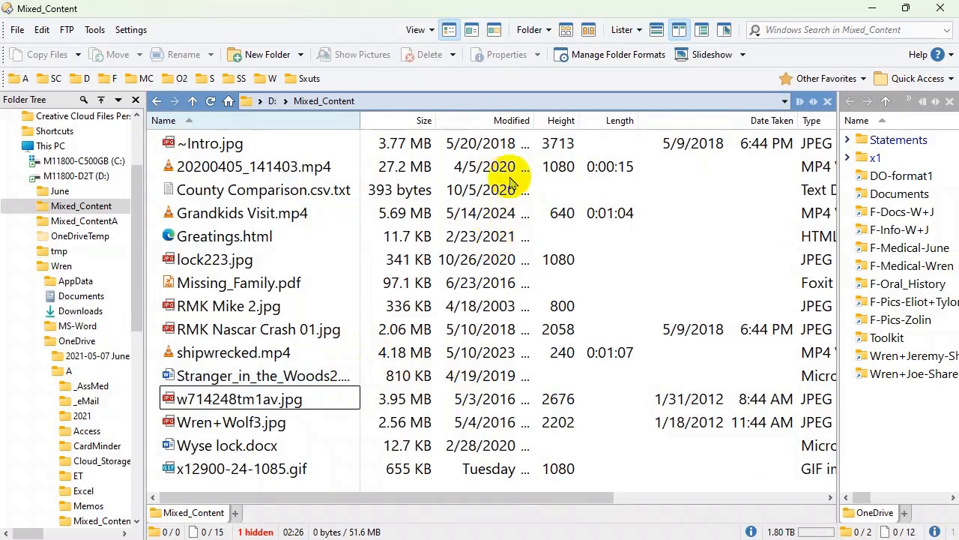
drag(529, 119, 647, 116)
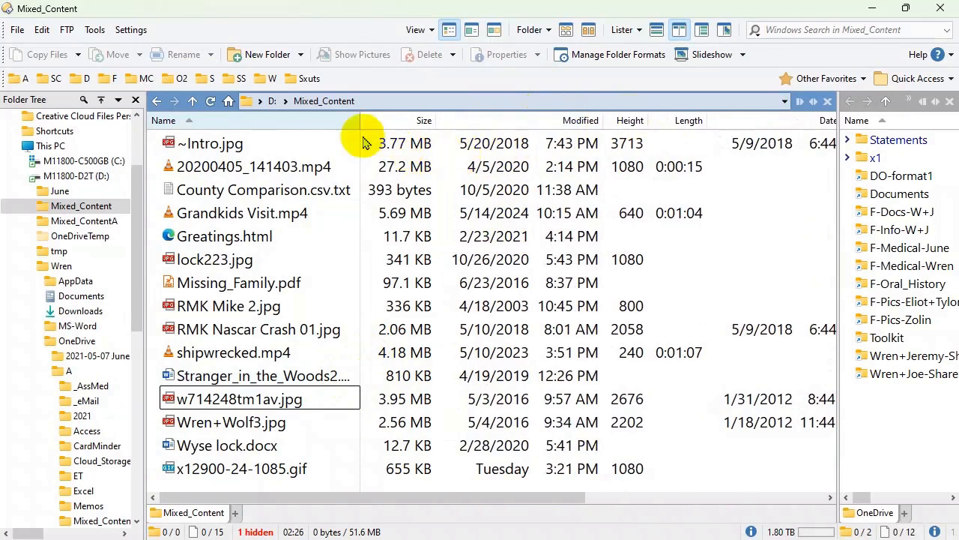
drag(364, 123, 408, 122)
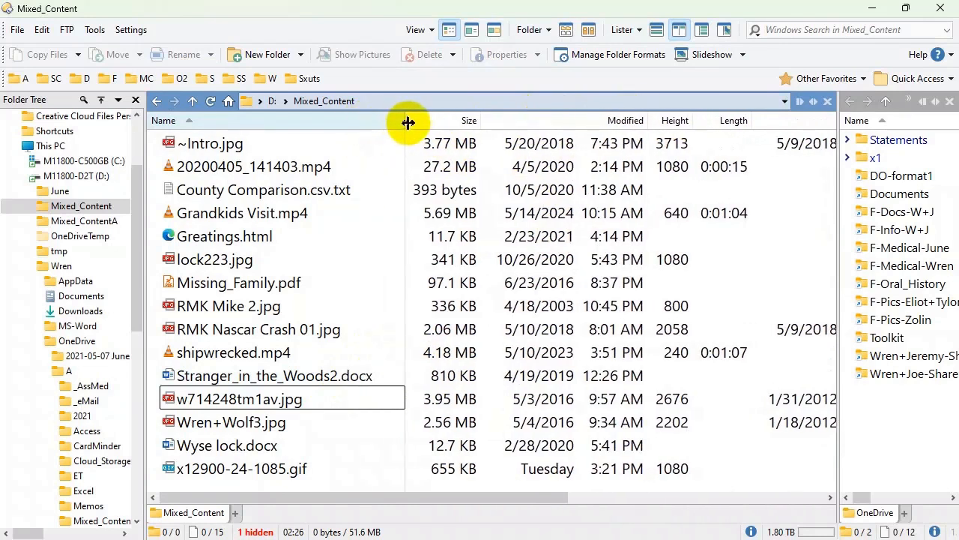
drag(551, 497, 398, 524)
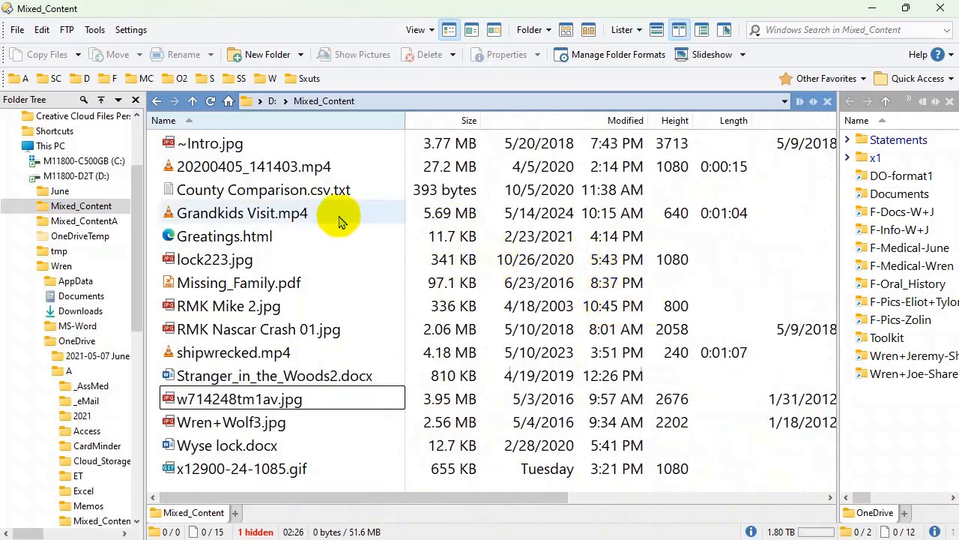
Go up to drive D: and reopen Mixed_Content to check which column format it loads.
click(193, 104)
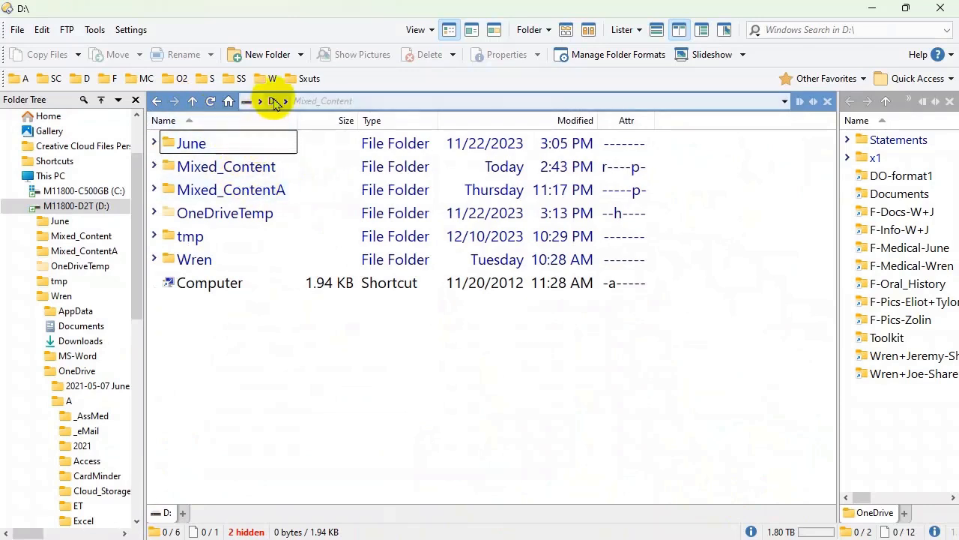
click(240, 175)
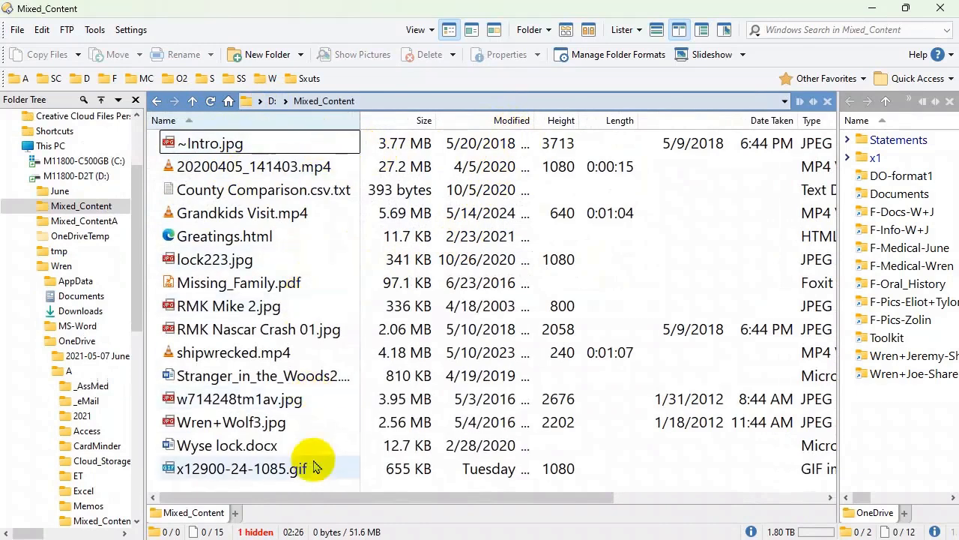
drag(367, 502, 268, 514)
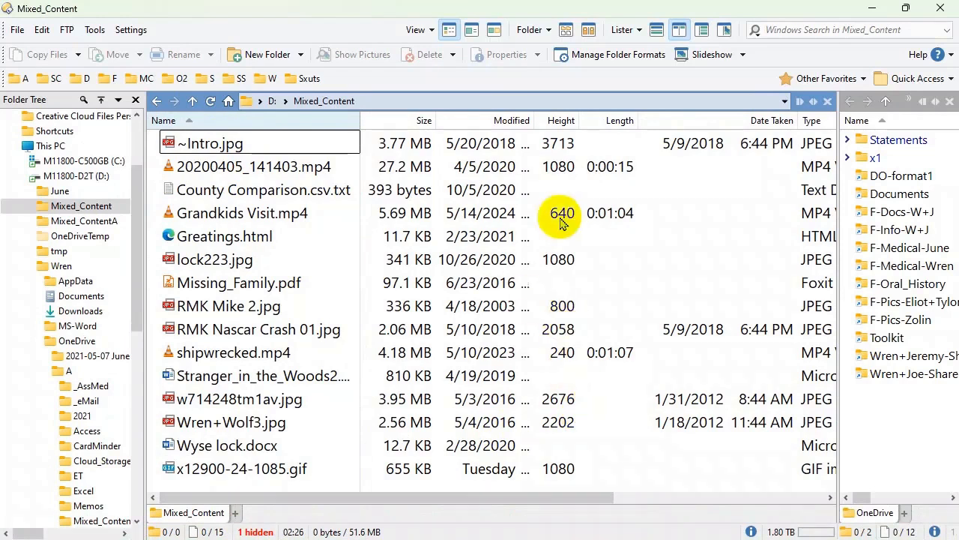
Open the folder format settings for Mixed_Content and load the favorite format "Images 1".
right_click(693, 127)
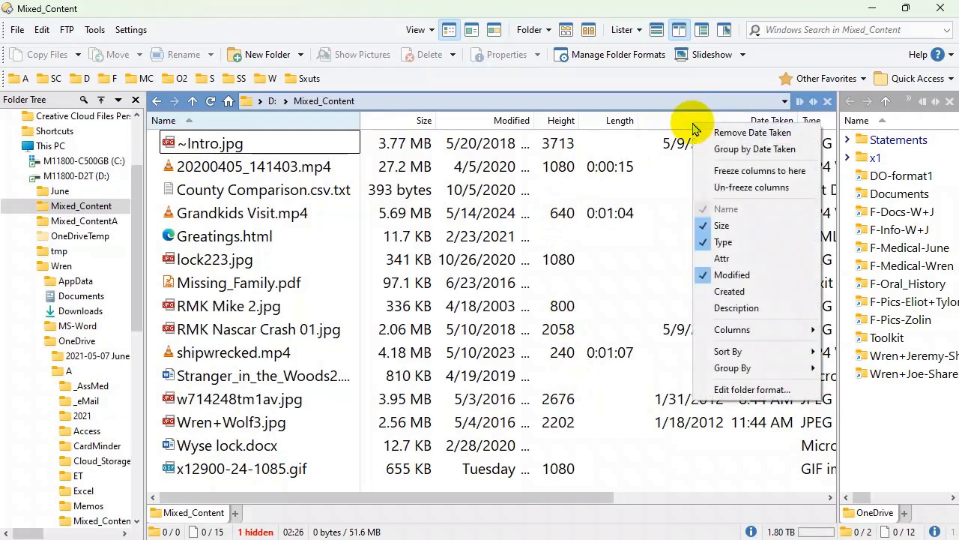
click(759, 393)
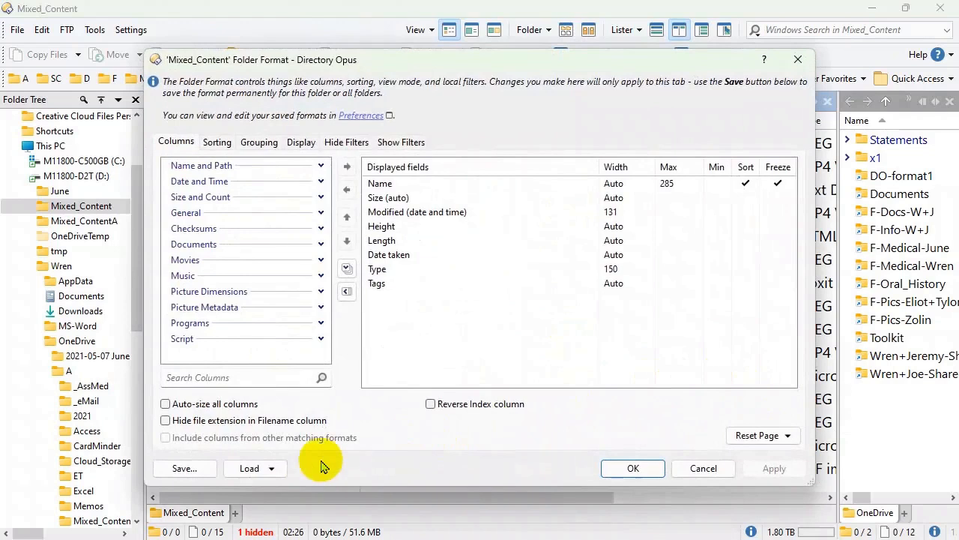
click(273, 468)
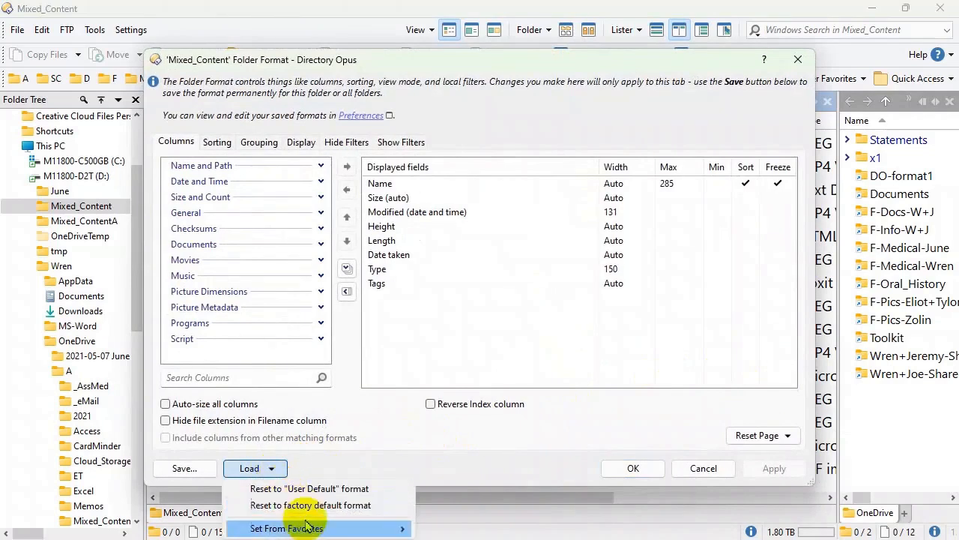
mouse_move(305, 525)
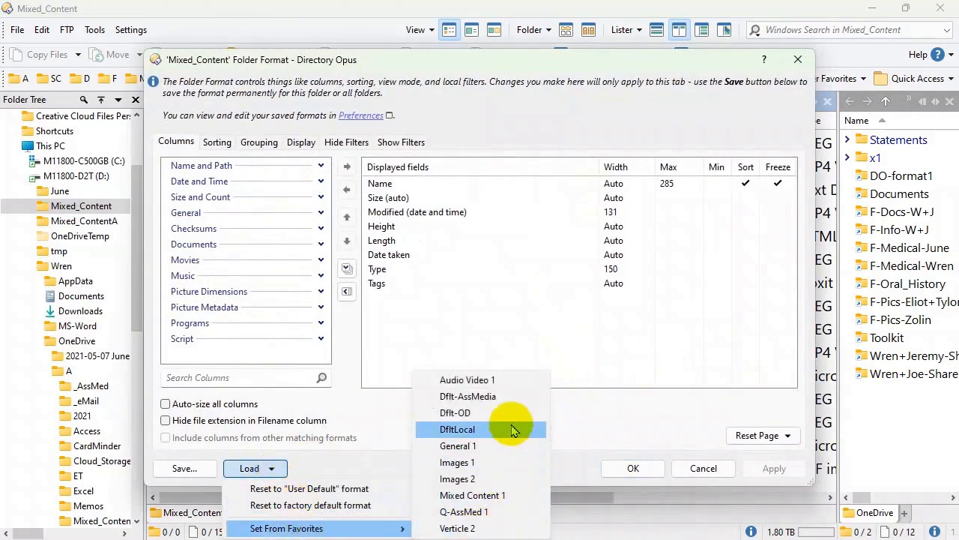
click(483, 469)
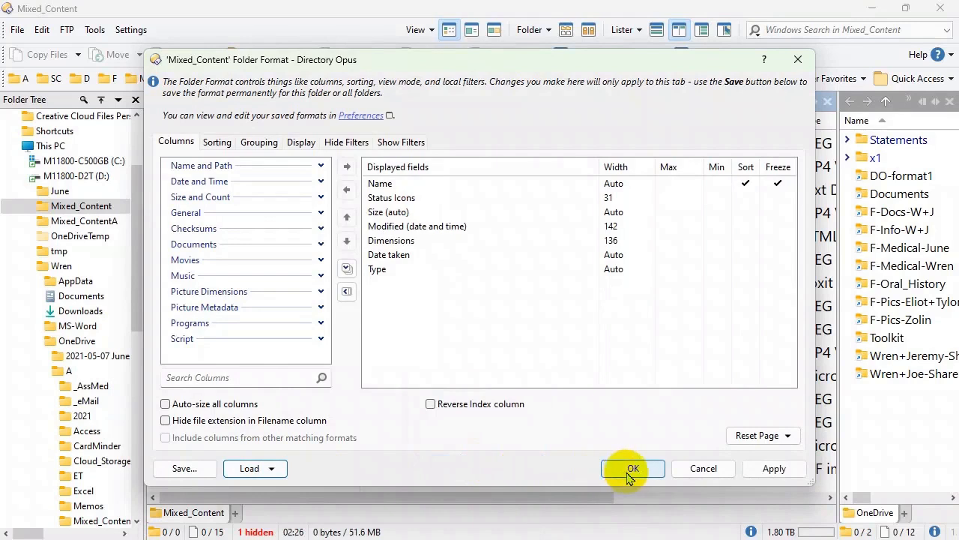
Check the width fields of the loaded favorite format, accept it for Mixed_Content and view the list's remaining columns.
click(626, 227)
click(629, 268)
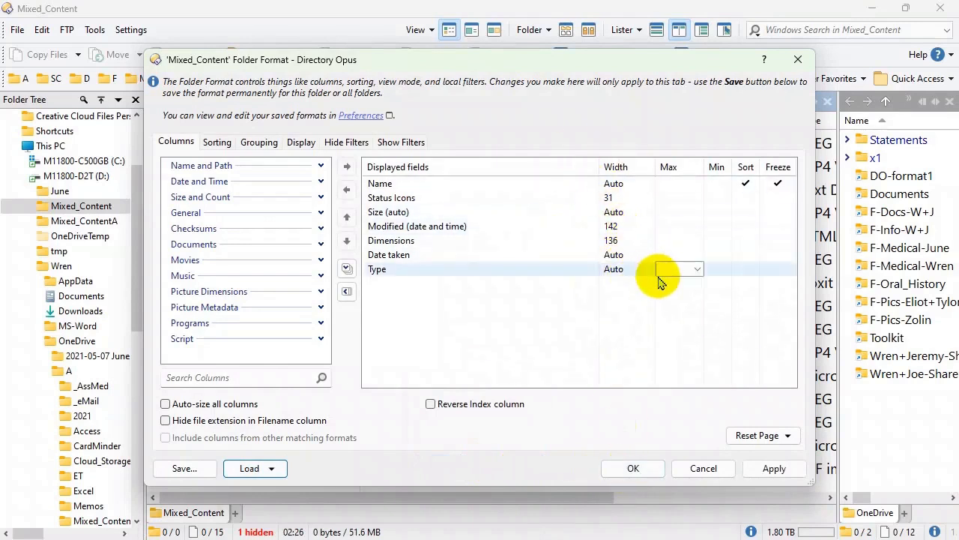
click(644, 240)
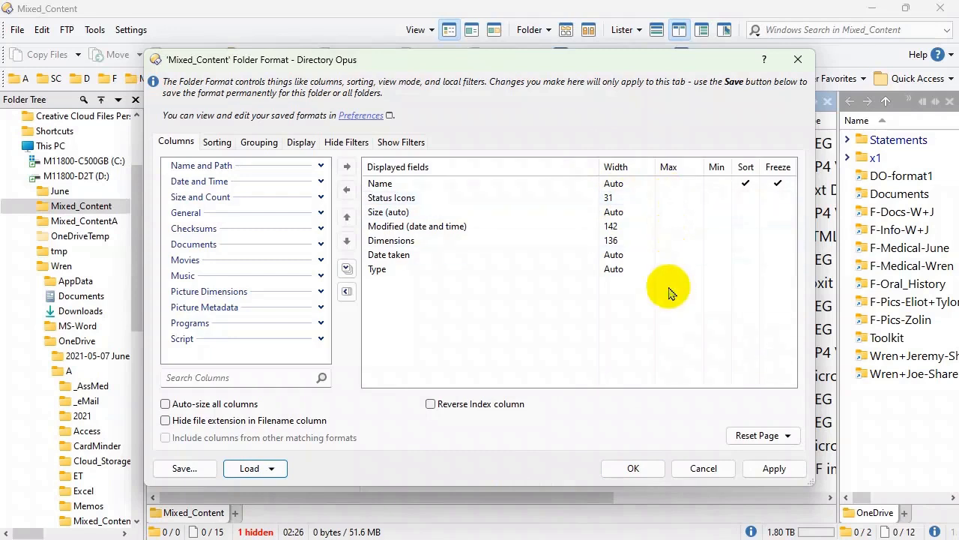
click(636, 475)
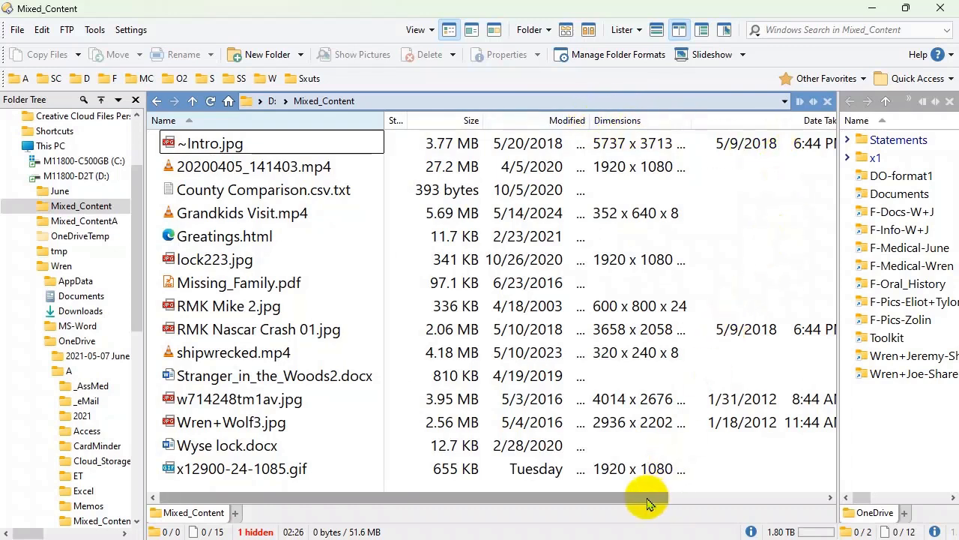
drag(631, 502, 853, 483)
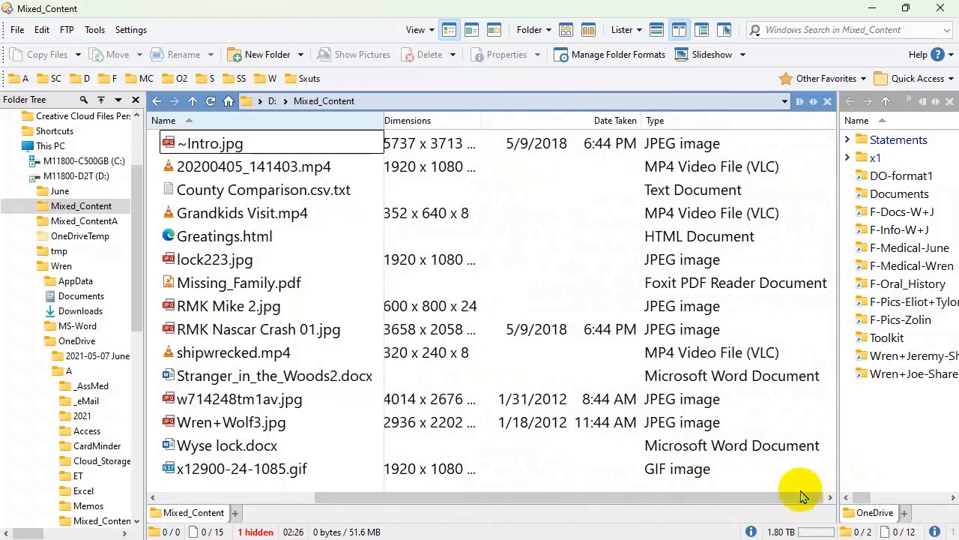
Review Mixed_Content's columns across the file list and add the Tags column from the General column category.
drag(774, 506, 583, 505)
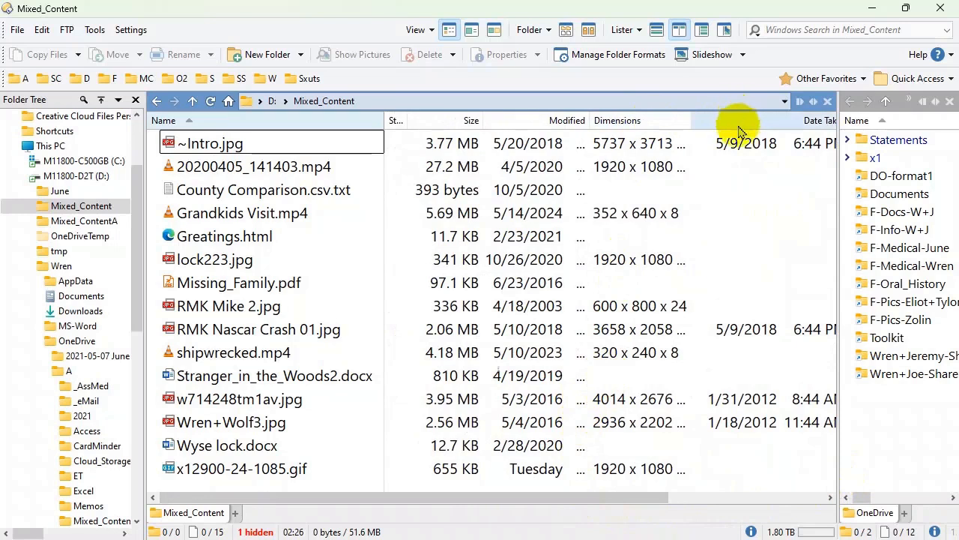
drag(645, 500, 858, 471)
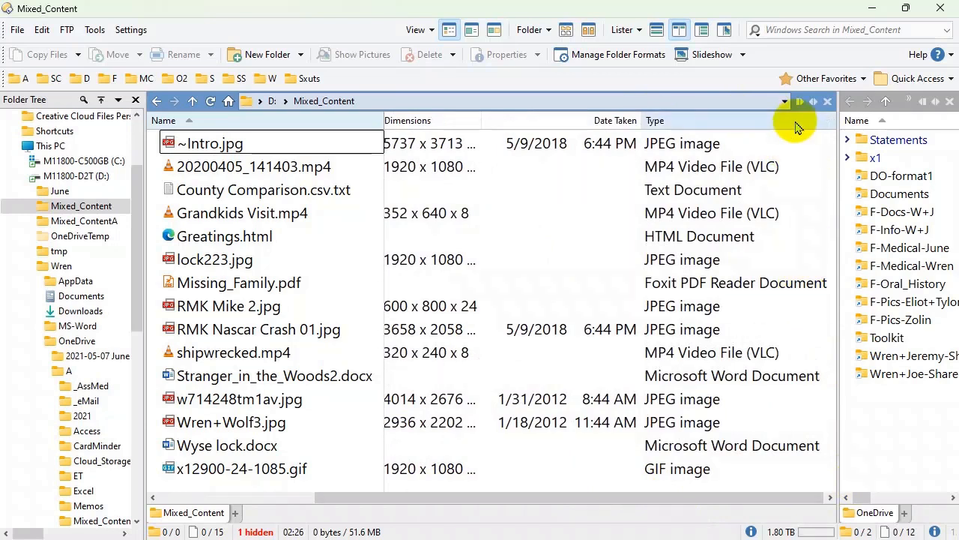
right_click(798, 126)
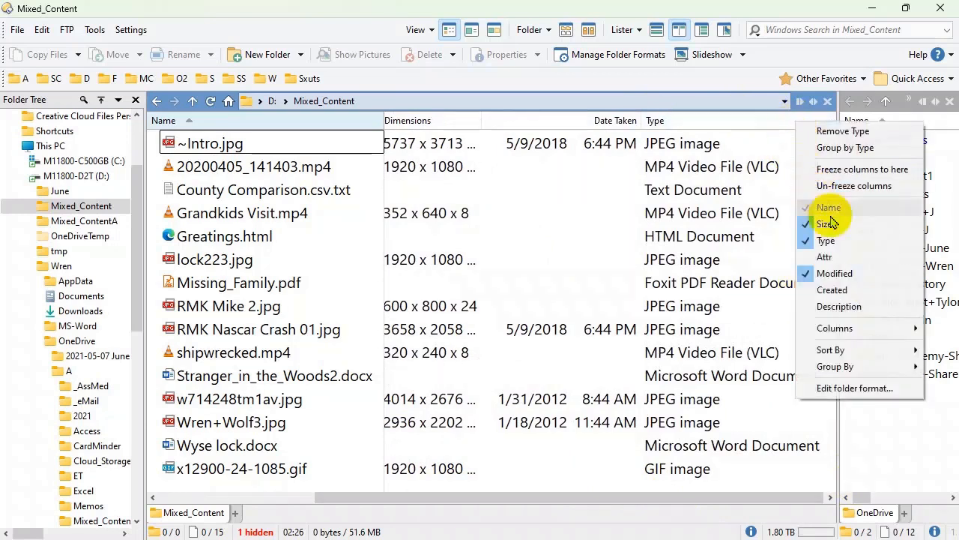
mouse_move(847, 328)
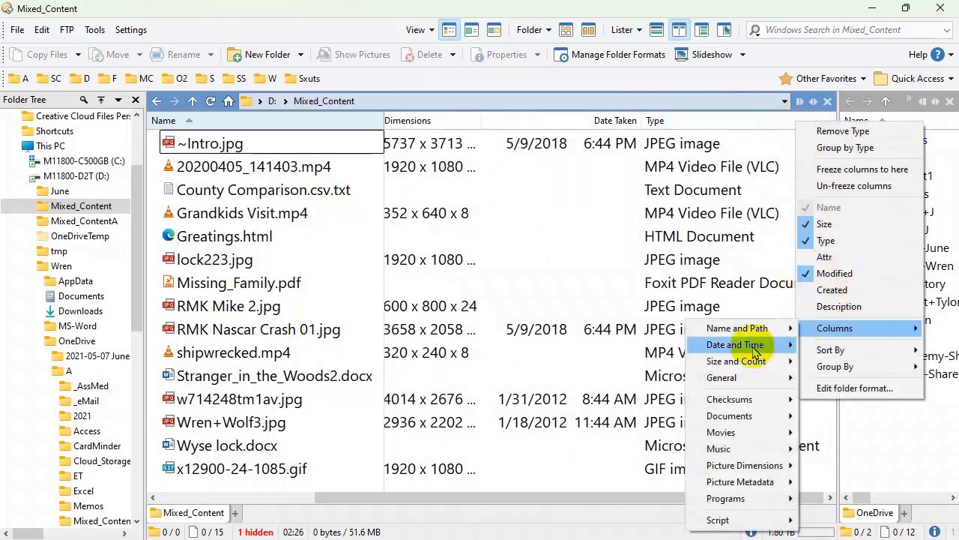
mouse_move(756, 382)
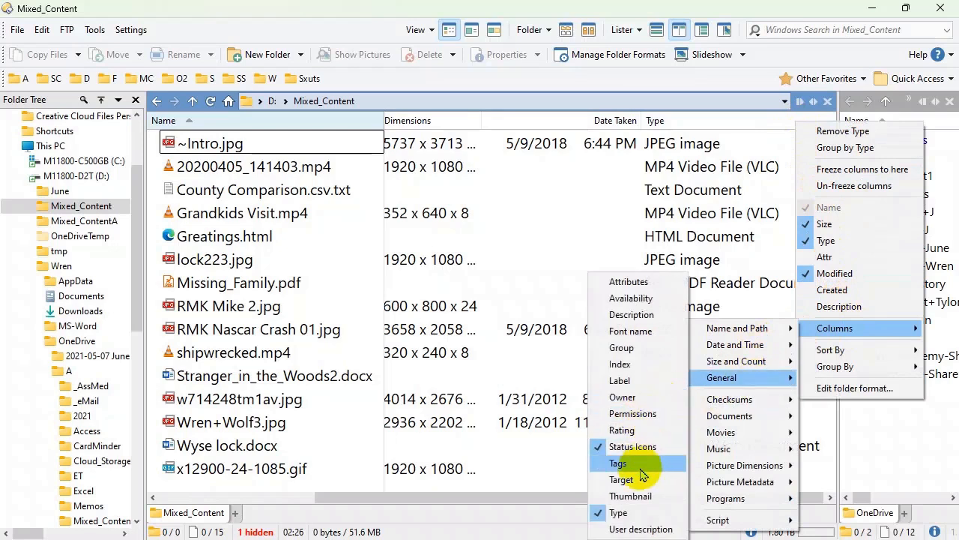
click(641, 470)
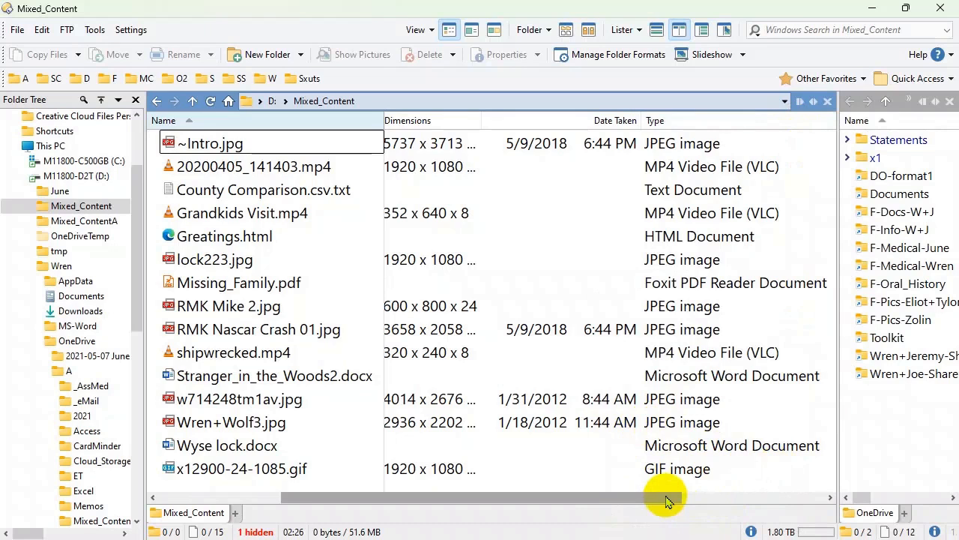
Save Mixed_Content's current format as the favorite format "Images 1", replacing the existing one, and close the folder format settings.
drag(667, 500, 502, 525)
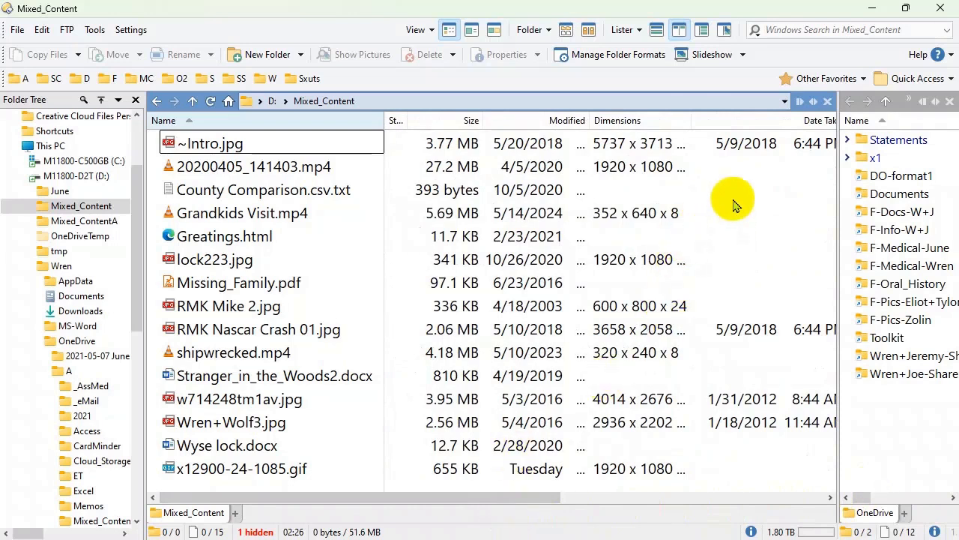
right_click(731, 123)
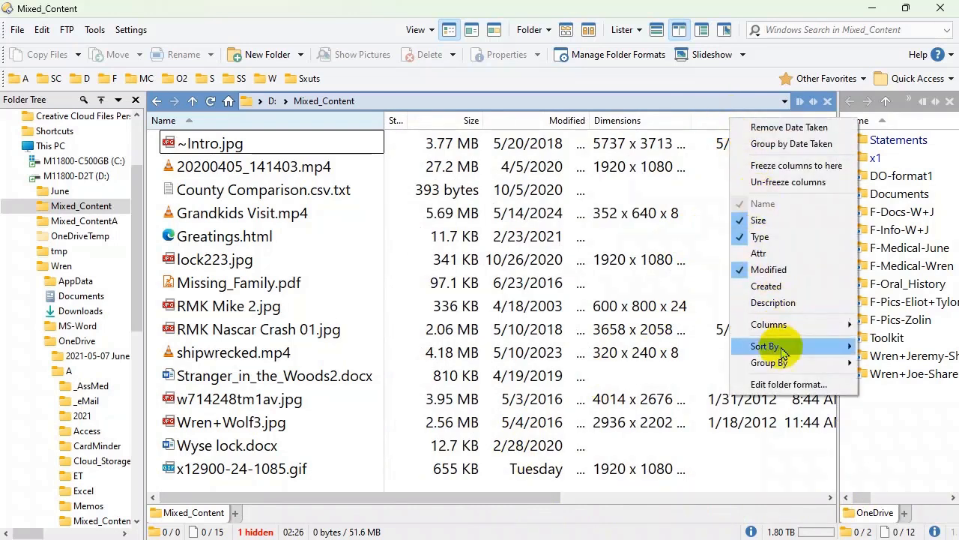
click(785, 386)
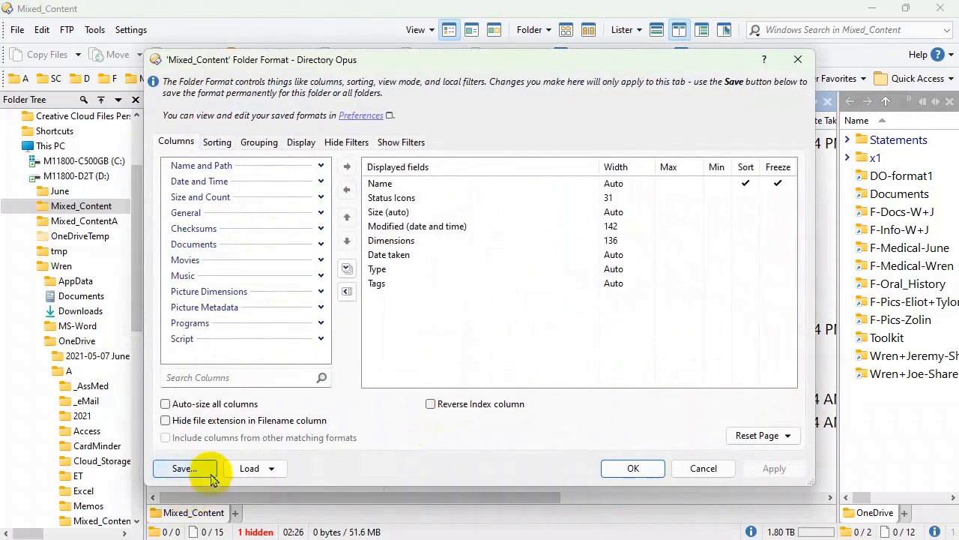
click(188, 469)
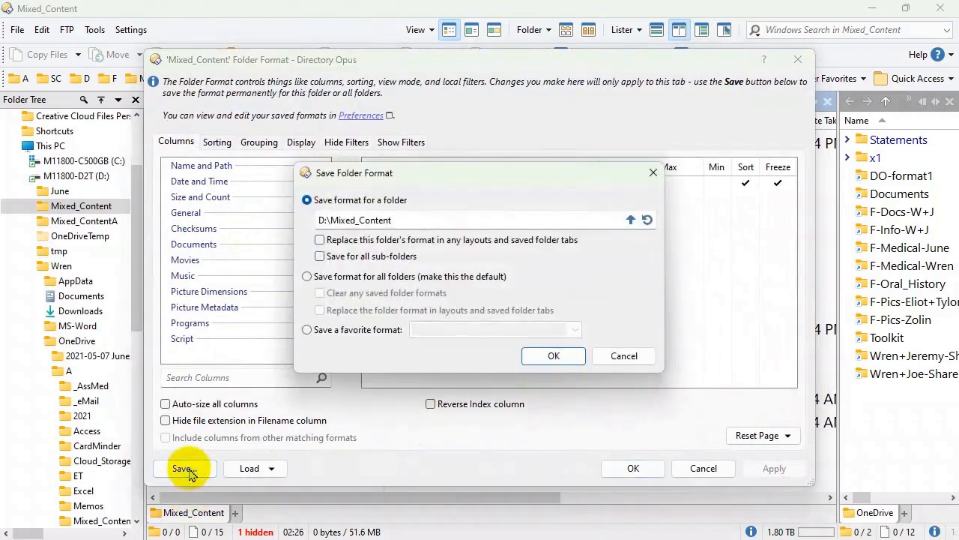
click(306, 330)
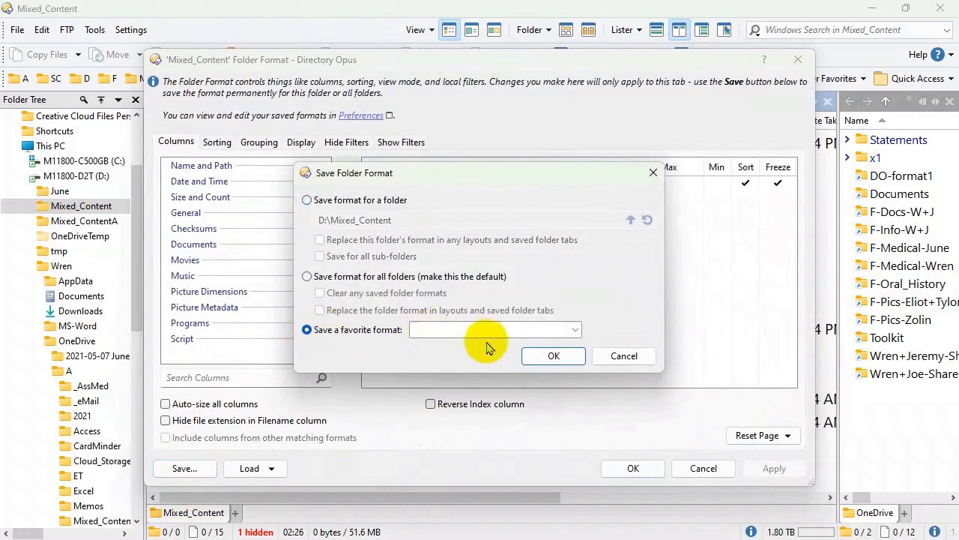
click(575, 331)
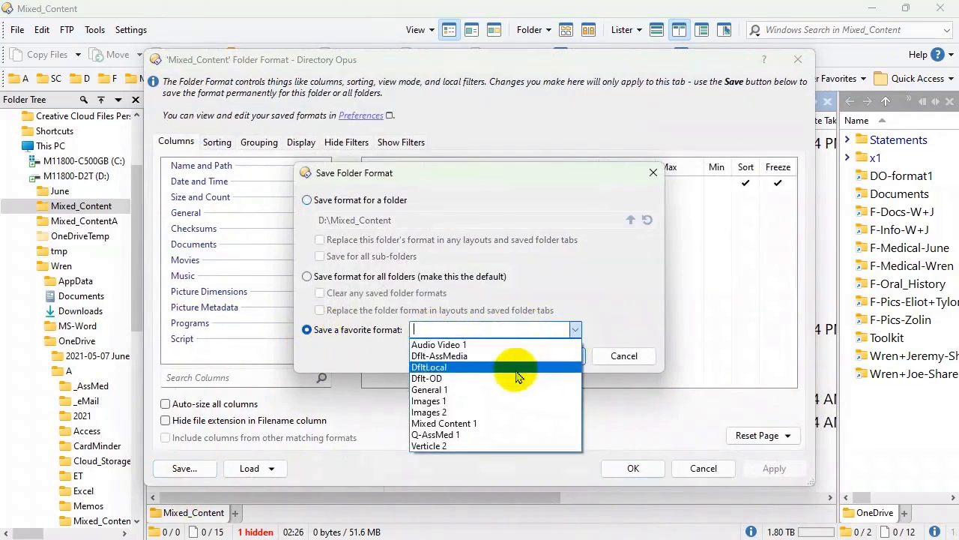
click(459, 402)
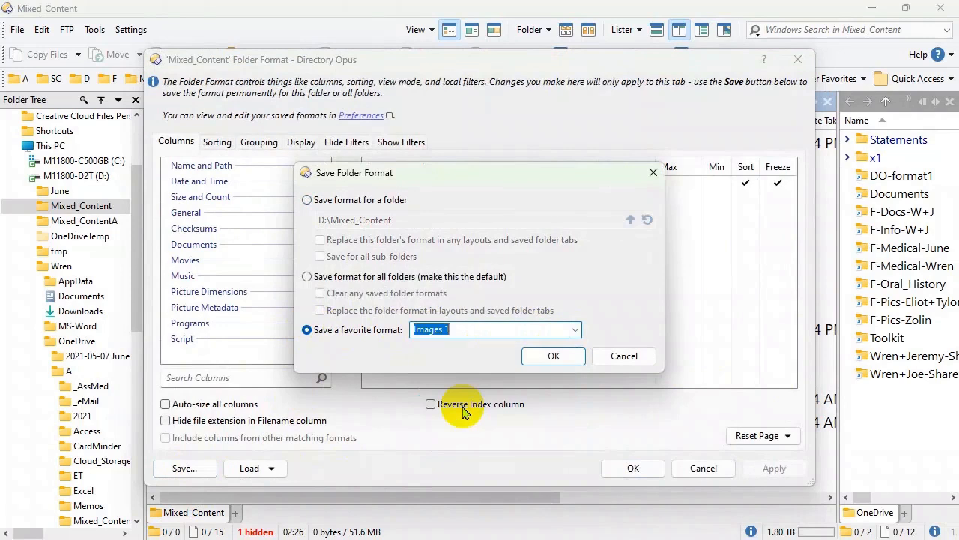
click(553, 357)
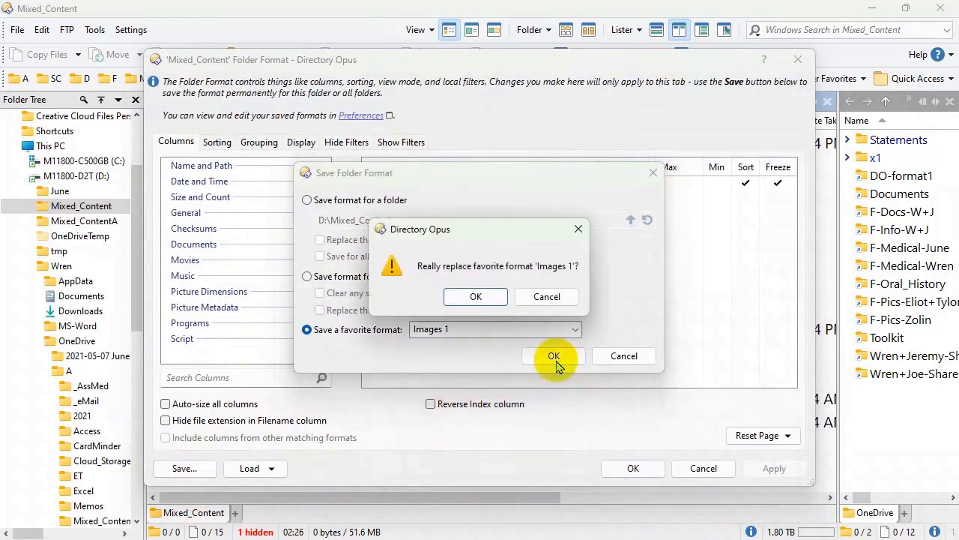
click(484, 297)
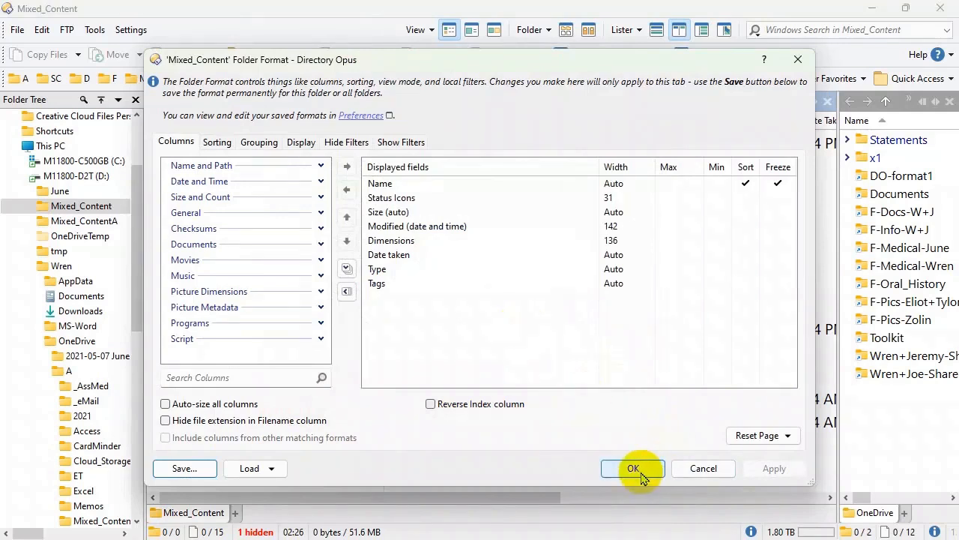
click(715, 471)
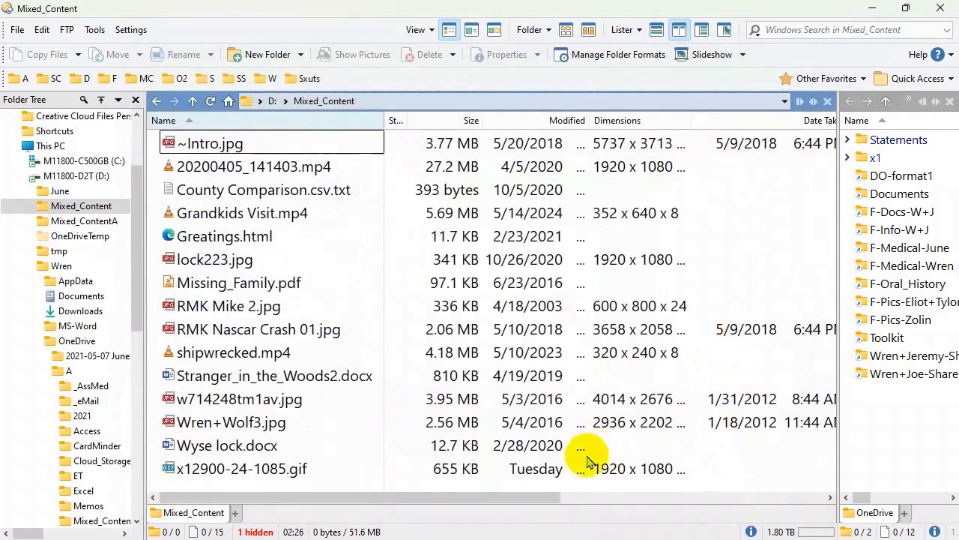
Go up to drive D: and reopen Mixed_Content to check which columns it shows after the favorite format update.
drag(520, 497, 445, 502)
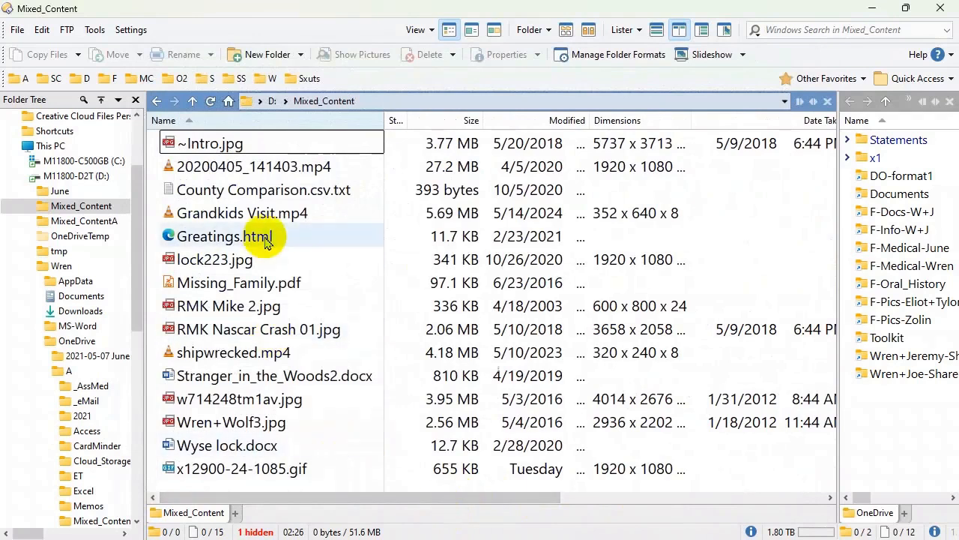
click(193, 103)
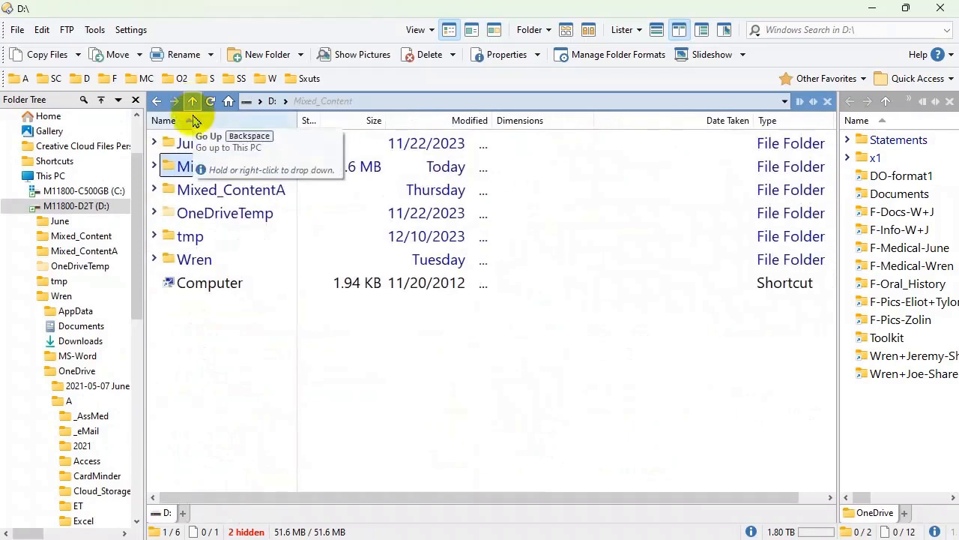
double_click(201, 167)
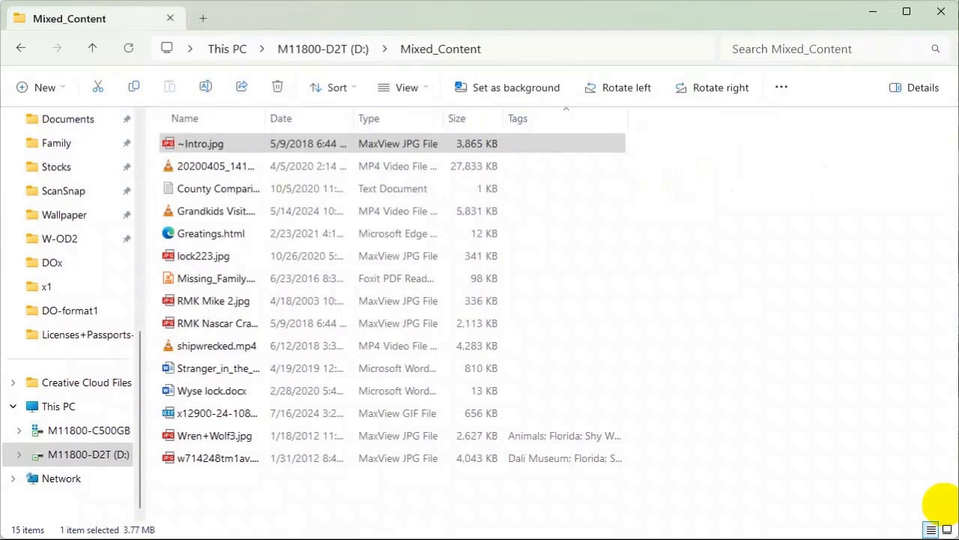
Switch to File Explorer and display the Mixed_Content folder's items as large thumbnails.
click(948, 529)
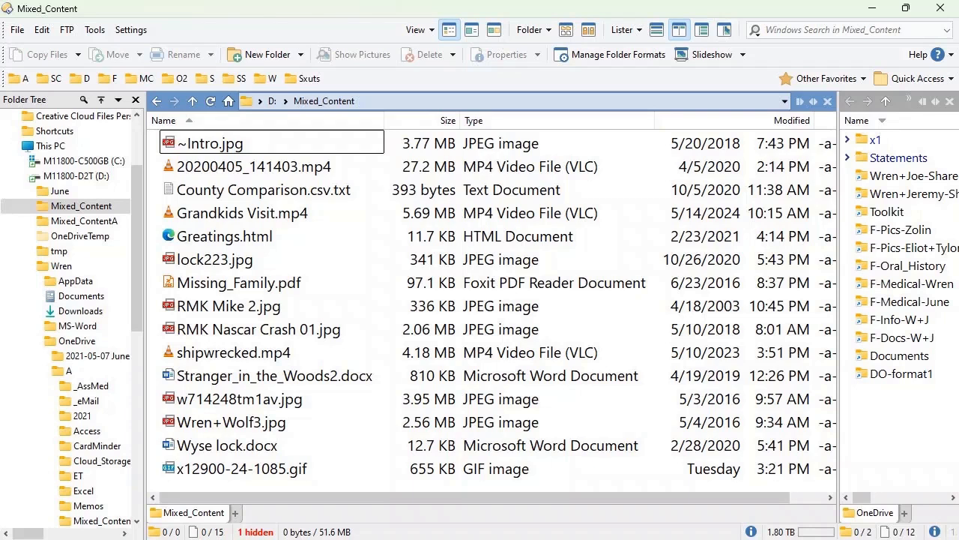
scroll(68, 314, up, 3)
scroll(67, 315, down, 3)
scroll(67, 315, up, 3)
scroll(68, 315, down, 3)
scroll(67, 315, up, 3)
scroll(67, 315, down, 3)
scroll(67, 315, up, 3)
scroll(68, 314, down, 3)
scroll(68, 315, up, 3)
scroll(68, 314, down, 3)
scroll(67, 315, up, 3)
scroll(68, 315, down, 3)
scroll(67, 315, up, 3)
scroll(67, 315, down, 3)
scroll(67, 315, up, 3)
scroll(68, 314, down, 3)
scroll(67, 314, up, 3)
scroll(67, 315, down, 3)
scroll(68, 314, up, 3)
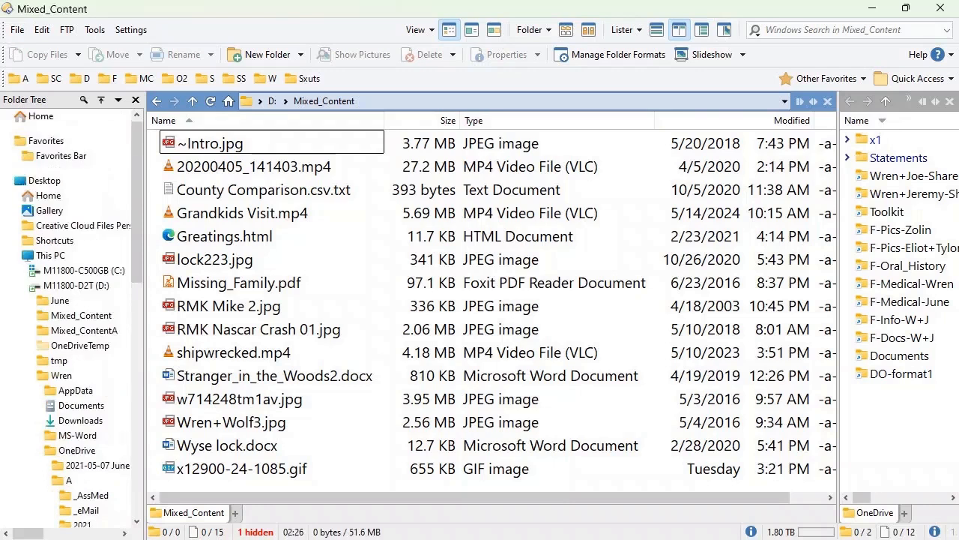
scroll(67, 315, down, 3)
scroll(67, 314, up, 3)
scroll(68, 315, down, 3)
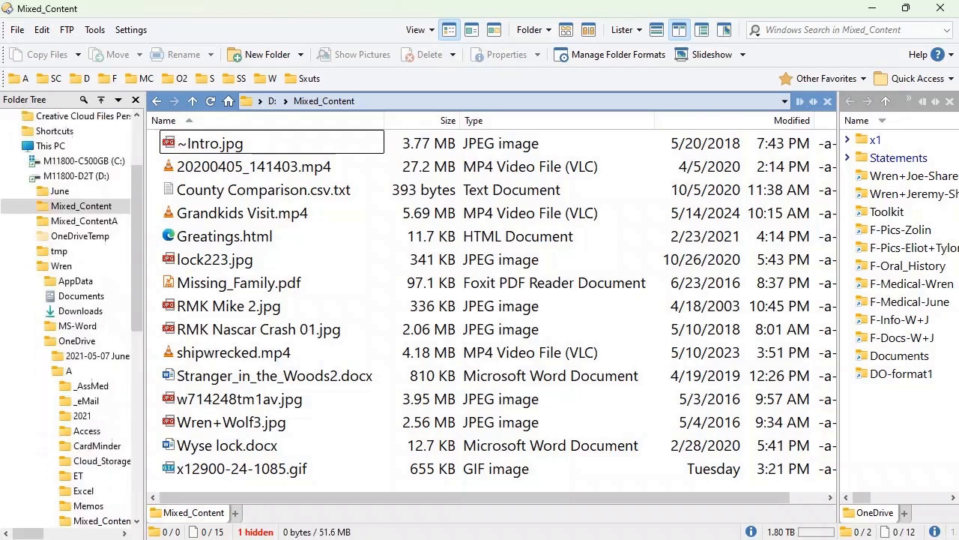